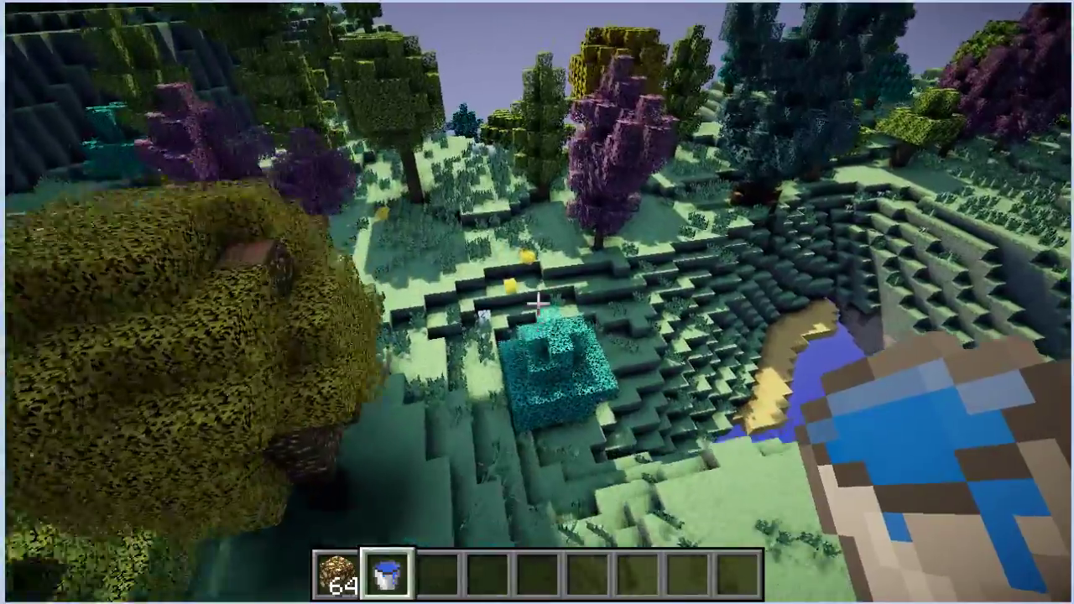
{"action": "key", "text": "w"}
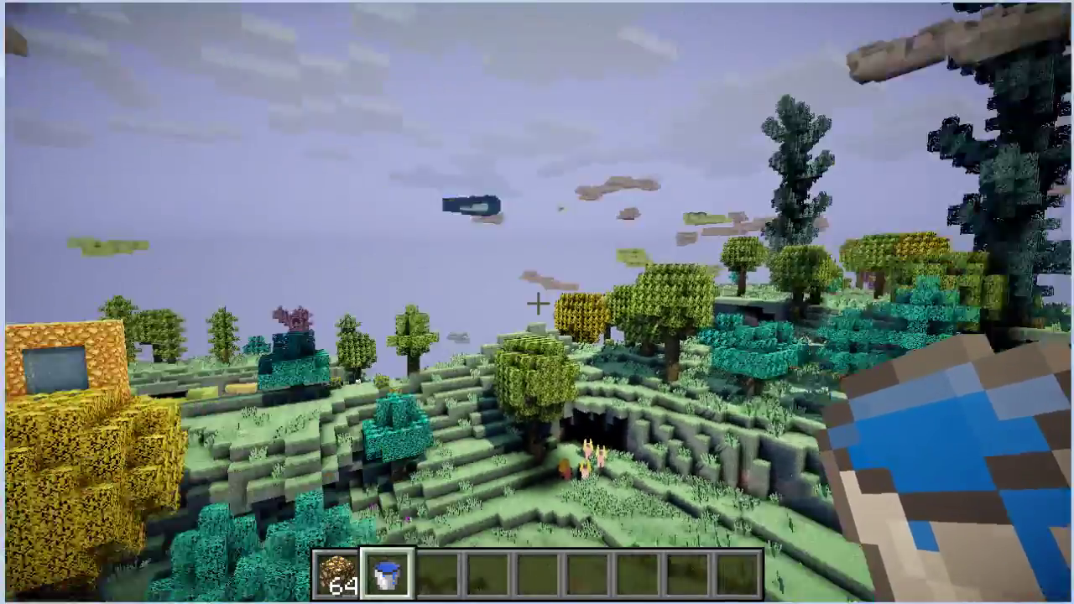
{"action": "mouse_move", "coordinate": [537, 302]}
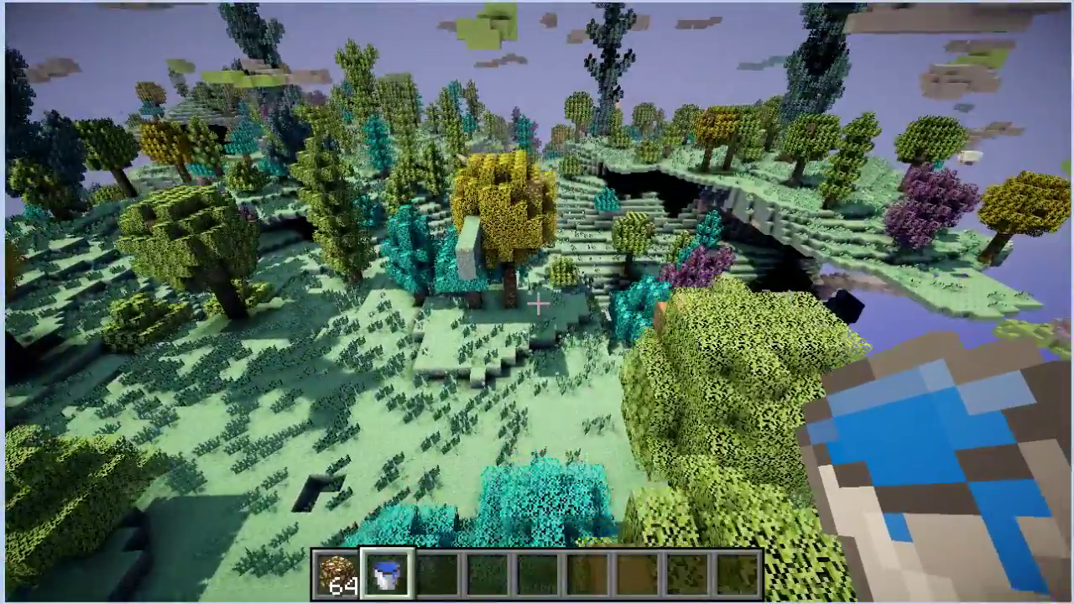
{"action": "key", "text": "w"}
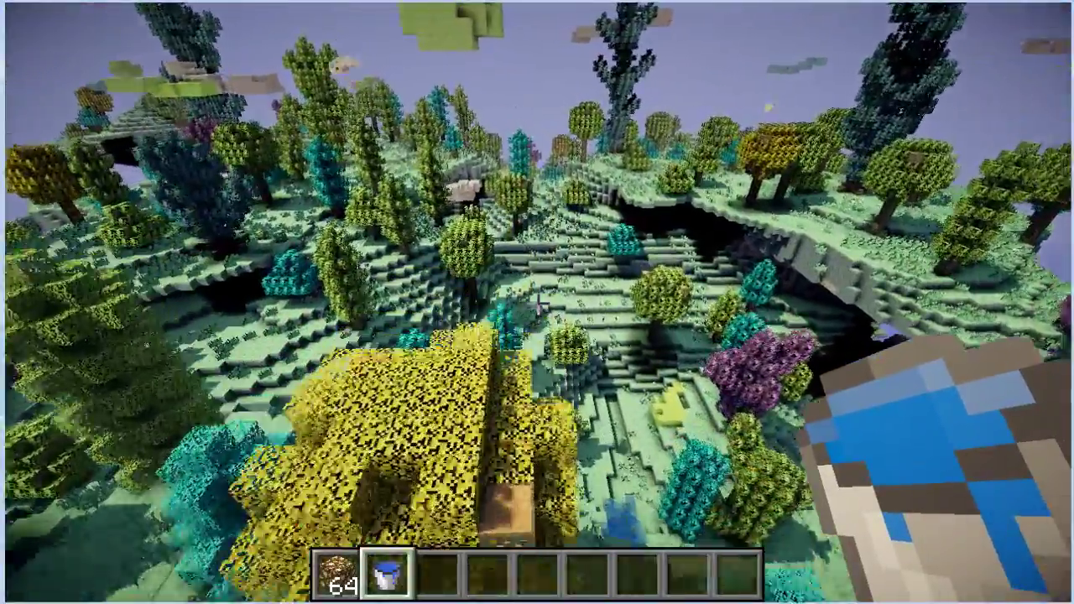
{"action": "key", "text": "w"}
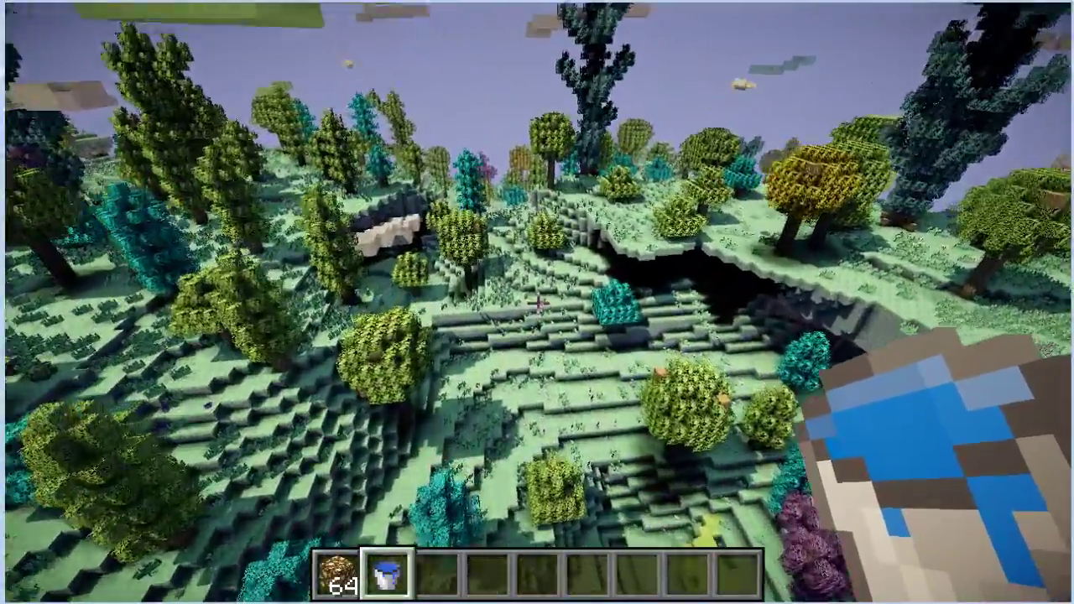
{"action": "key", "text": "w"}
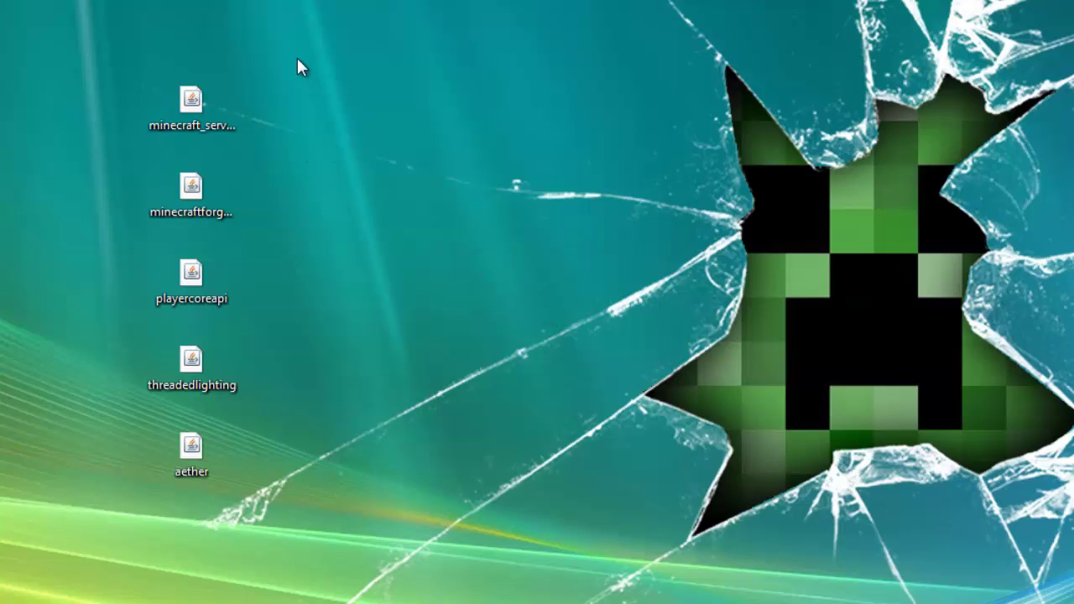
- Review the five jar files on the desktop: Minecraft server, Forge installer, playercoreapi, threadedlighting and aether
{"action": "left_click_drag", "start_coordinate": [280, 51], "coordinate": [114, 499]}
{"action": "left_click", "coordinate": [195, 91]}
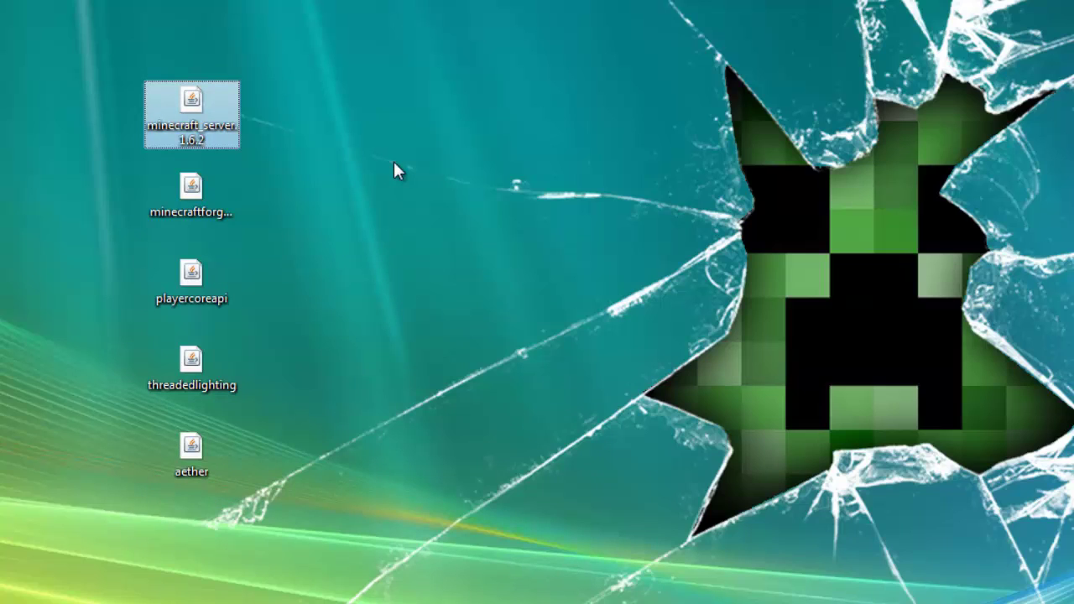
{"action": "left_click", "coordinate": [187, 191]}
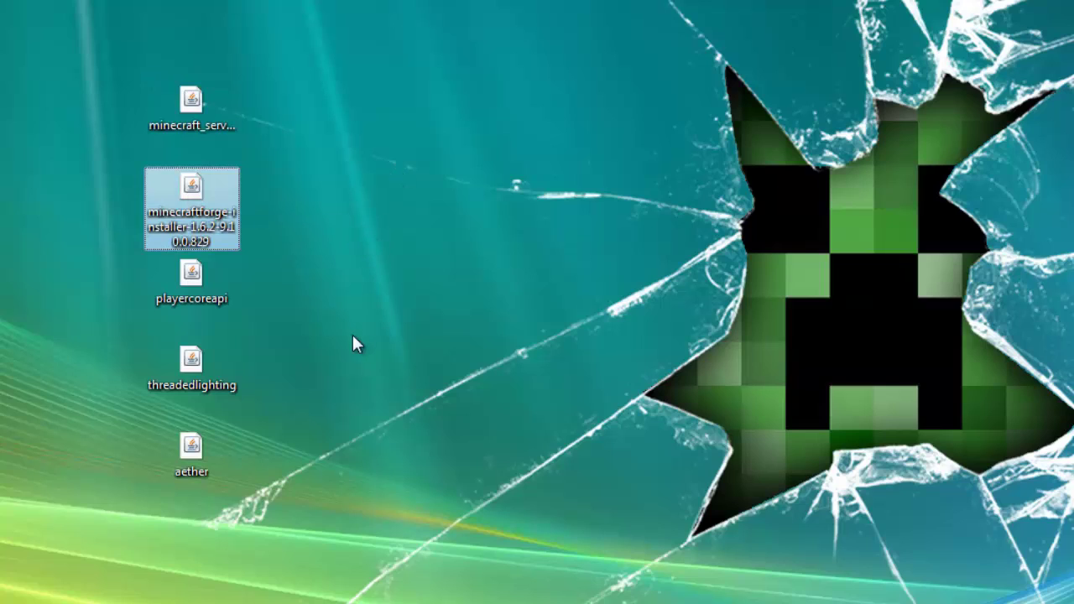
{"action": "left_click", "coordinate": [190, 283]}
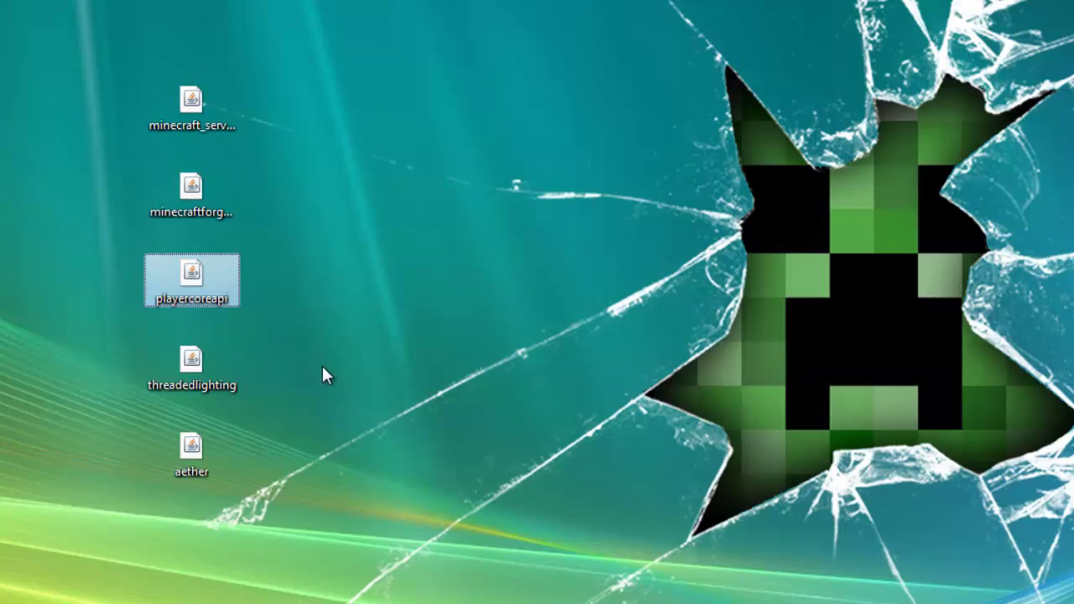
{"action": "left_click", "coordinate": [188, 364]}
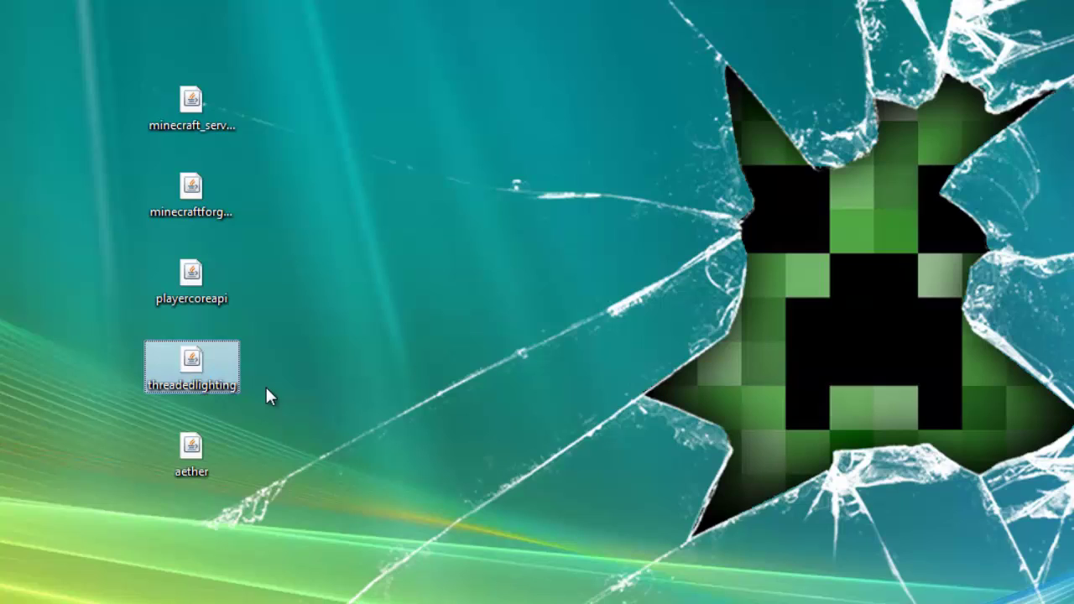
{"action": "left_click", "coordinate": [214, 456]}
{"action": "left_click", "coordinate": [334, 437]}
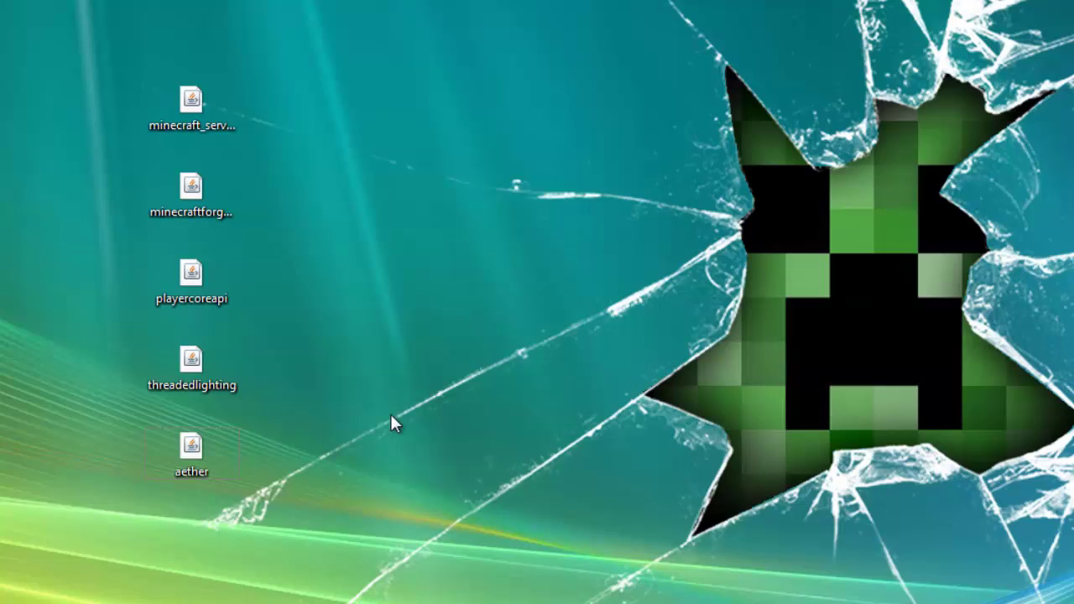
- Run the Minecraft Forge 1.6.2-9.10.0.829 installer and install the client into the default .minecraft folder
{"action": "left_click", "coordinate": [228, 199]}
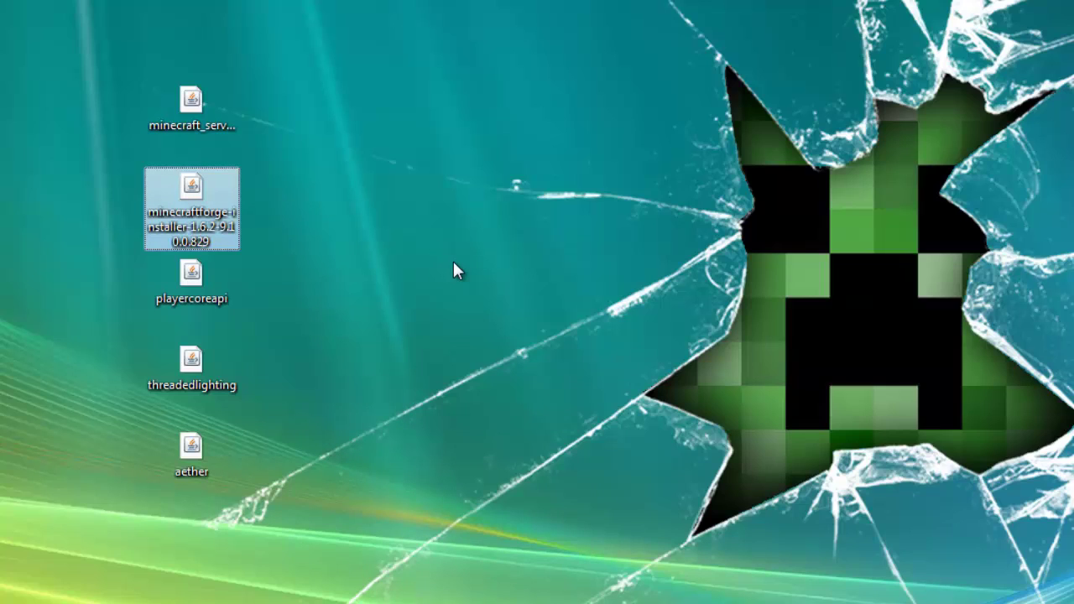
{"action": "double_click", "coordinate": [196, 200]}
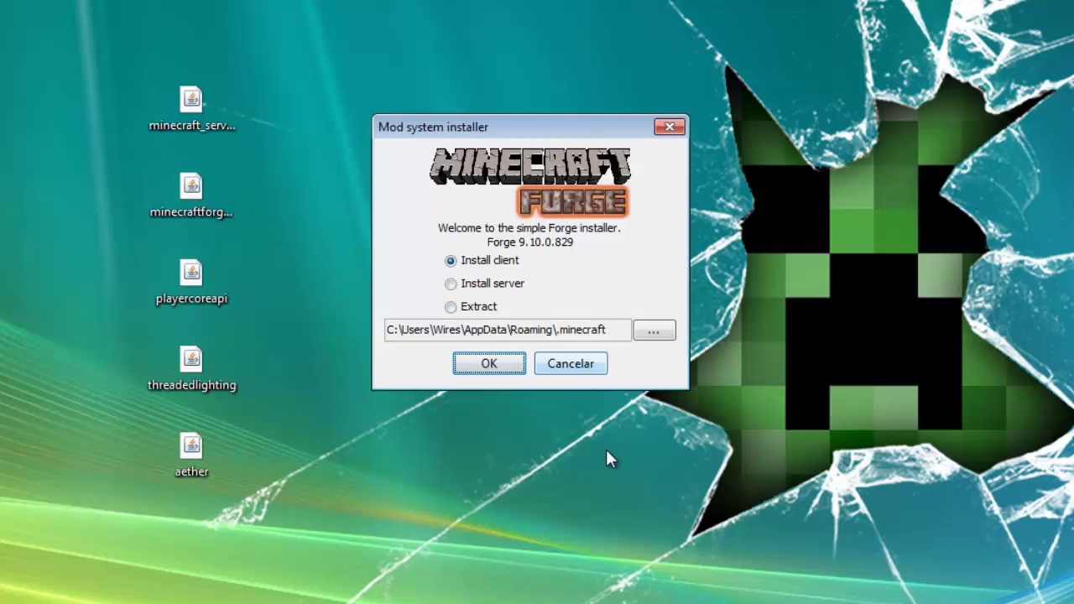
{"action": "left_click", "coordinate": [492, 364]}
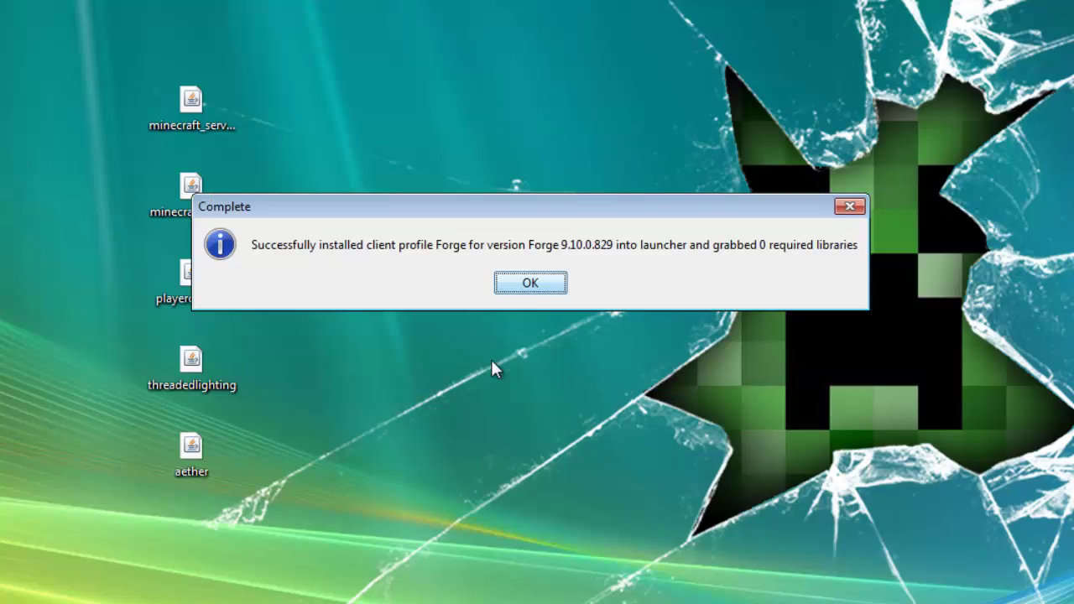
{"action": "left_click", "coordinate": [528, 287]}
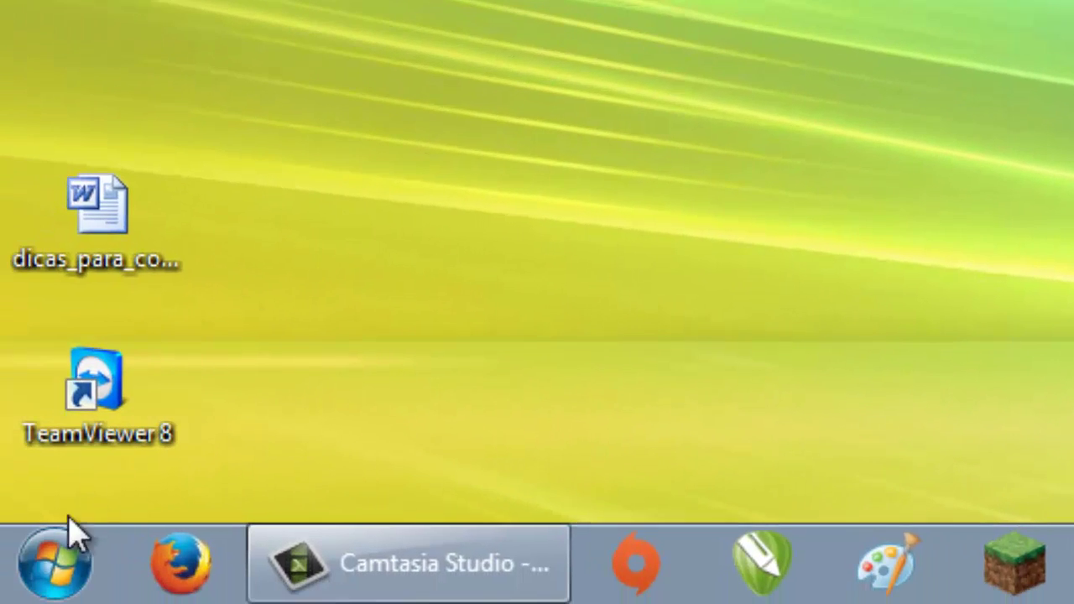
- Open the %appdata% location and go into the .minecraft folder
{"action": "left_click", "coordinate": [58, 571]}
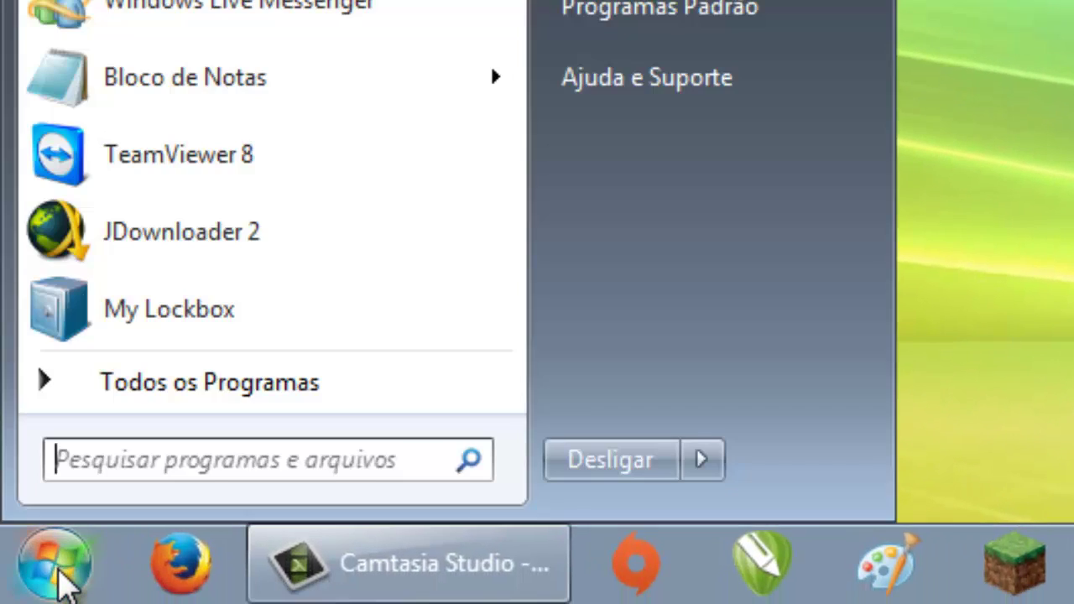
{"action": "type", "text": "%appdata"}
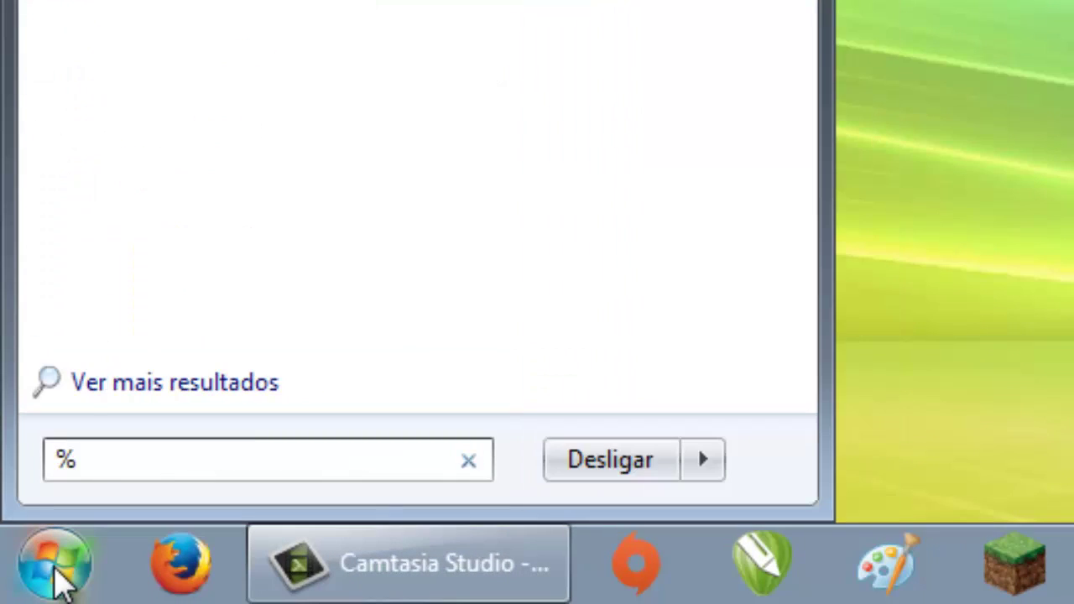
{"action": "type", "text": "%"}
{"action": "key", "text": "Return"}
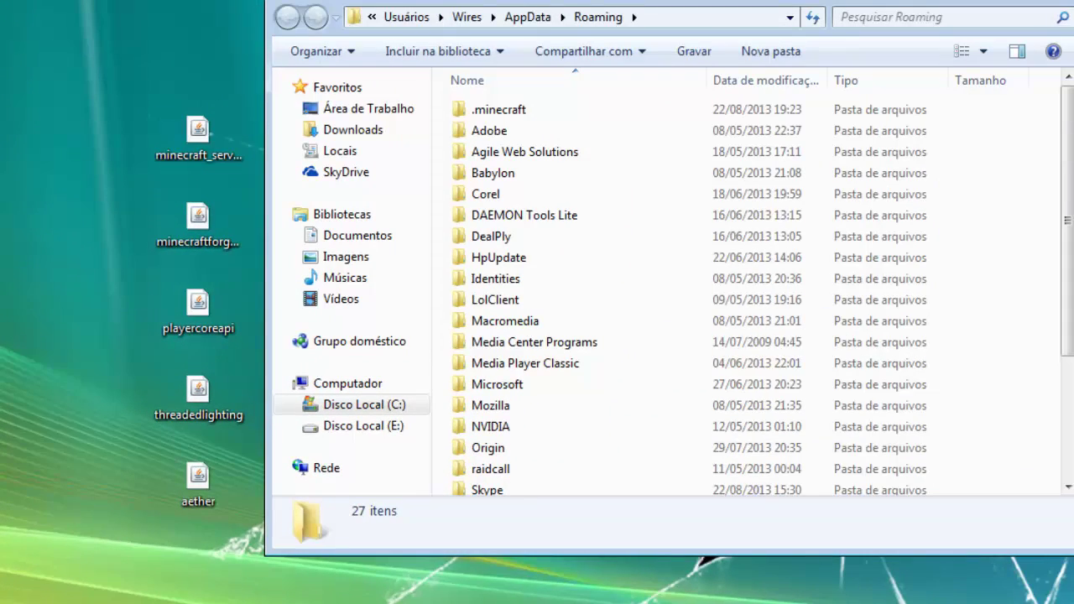
{"action": "double_click", "coordinate": [494, 109]}
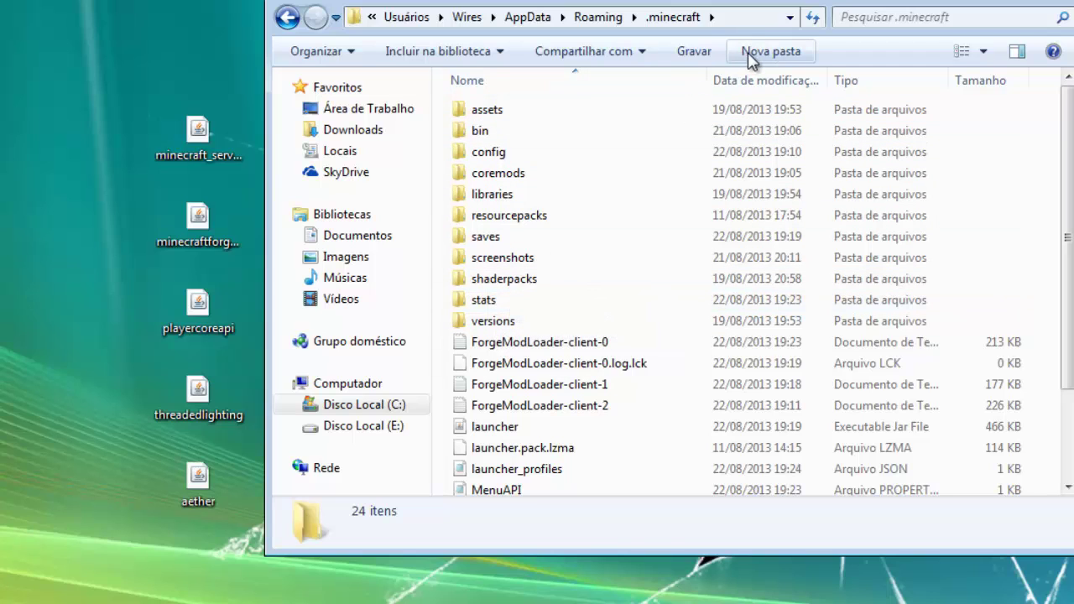
- Create a new folder named mods inside the .minecraft folder
{"action": "left_click", "coordinate": [486, 237]}
{"action": "left_click", "coordinate": [491, 198]}
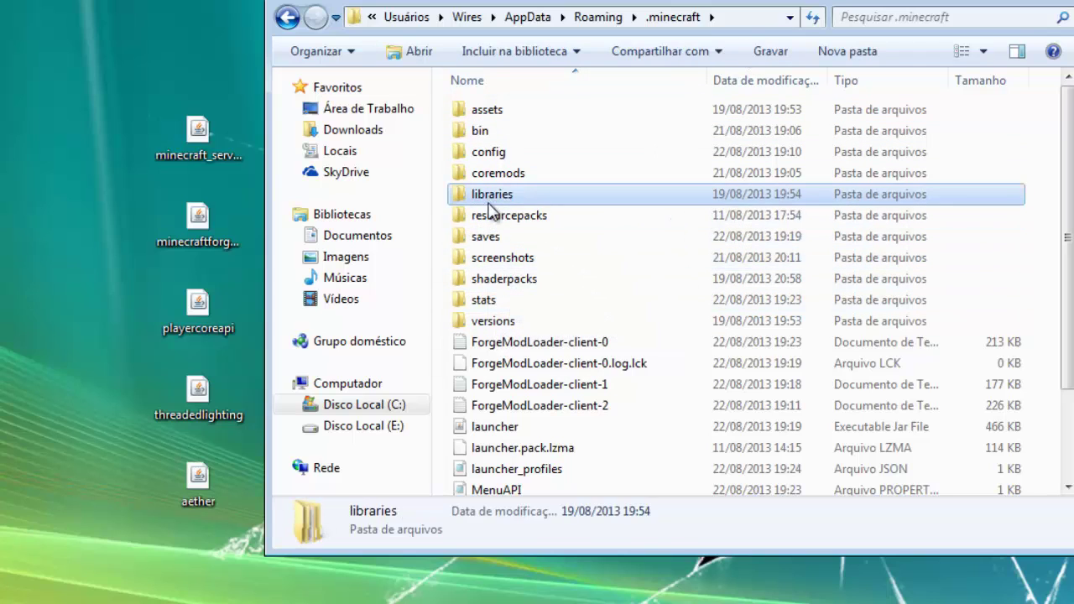
{"action": "left_click", "coordinate": [855, 62]}
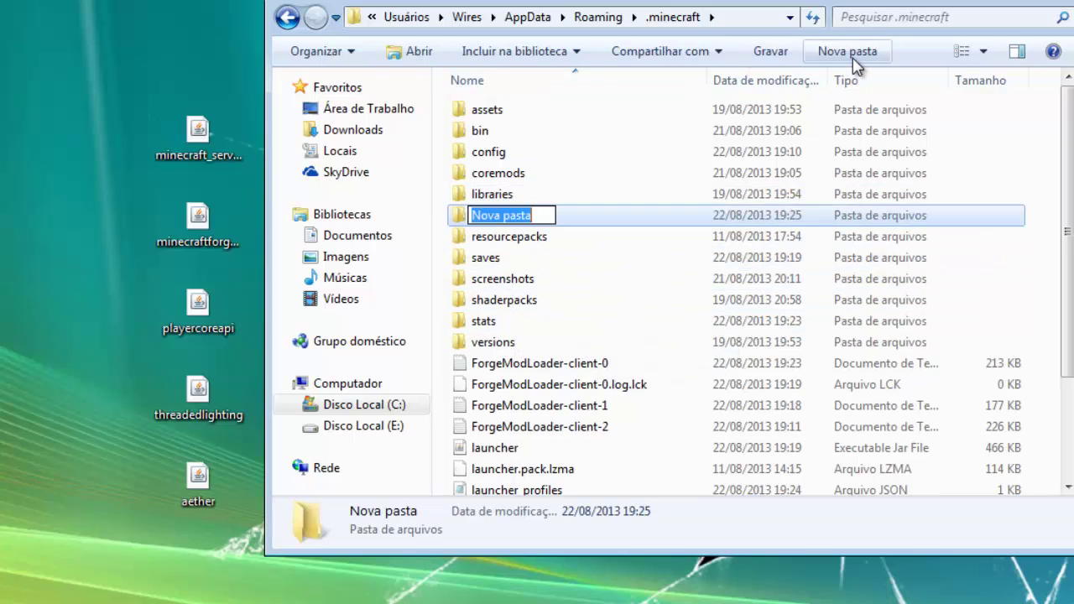
{"action": "type", "text": "mods"}
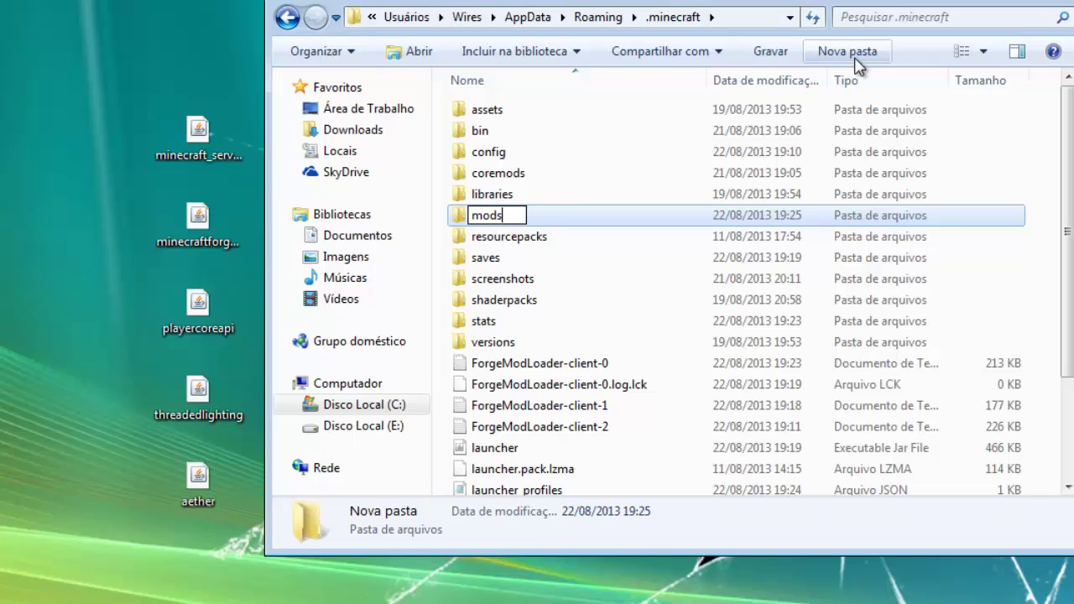
{"action": "key", "text": "Return"}
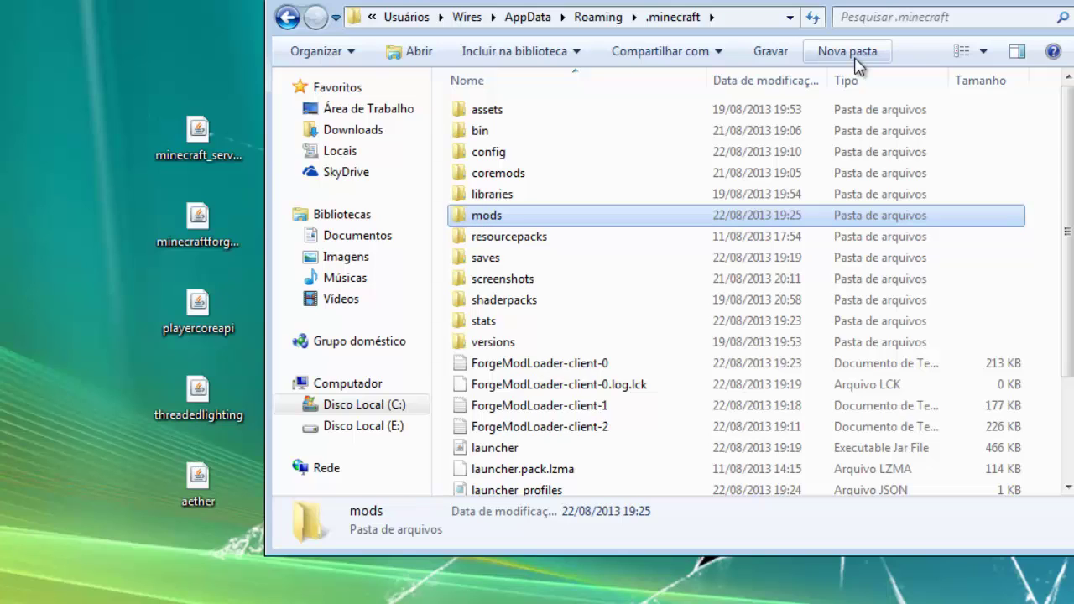
- Copy the playercoreapi, threadedlighting and aether files from the desktop into the mods folder
{"action": "double_click", "coordinate": [490, 219]}
{"action": "left_click_drag", "start_coordinate": [213, 574], "coordinate": [172, 311]}
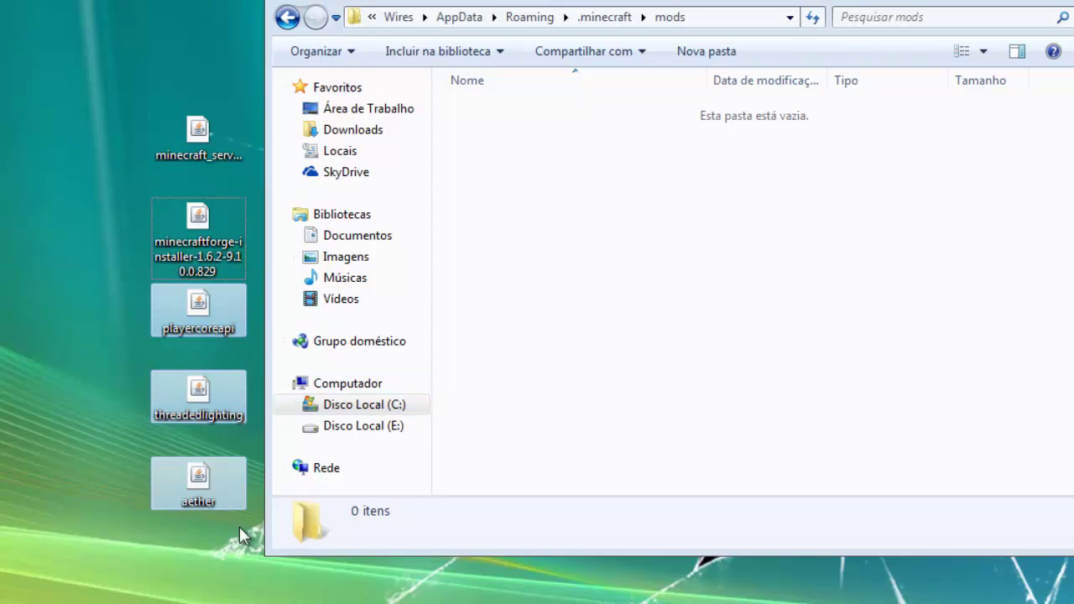
{"action": "left_click", "coordinate": [574, 289]}
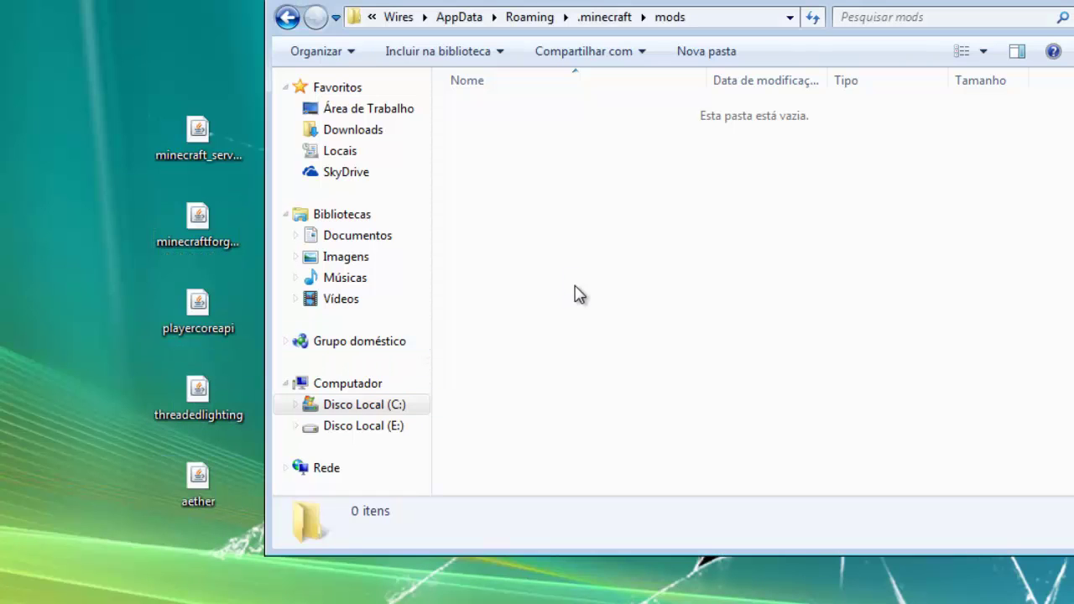
{"action": "key", "text": "ctrl+v"}
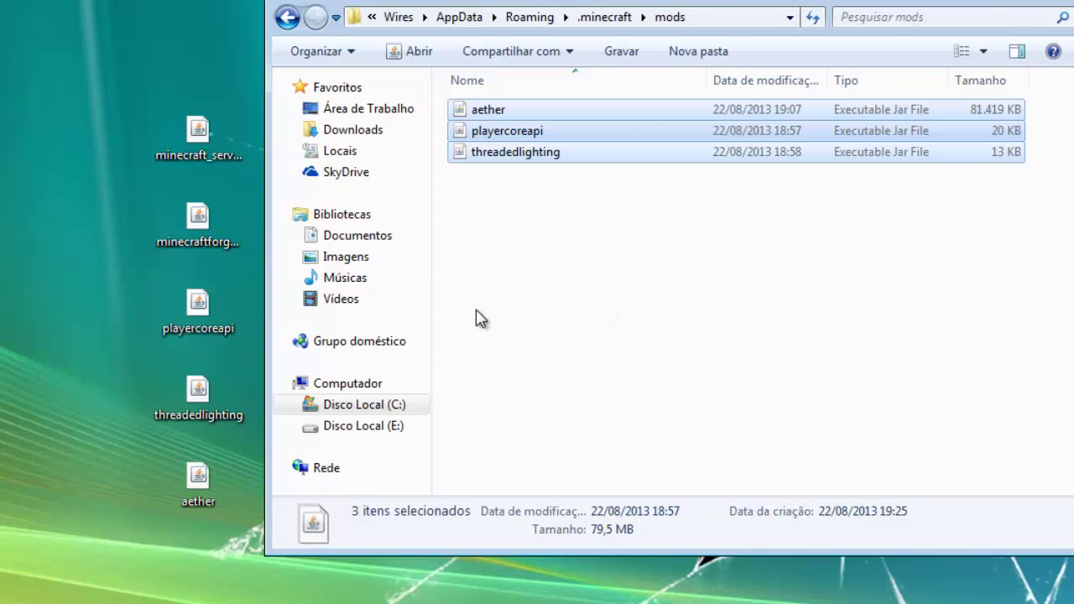
- Return to the .minecraft folder and create a new folder named server in it
{"action": "left_click", "coordinate": [600, 19]}
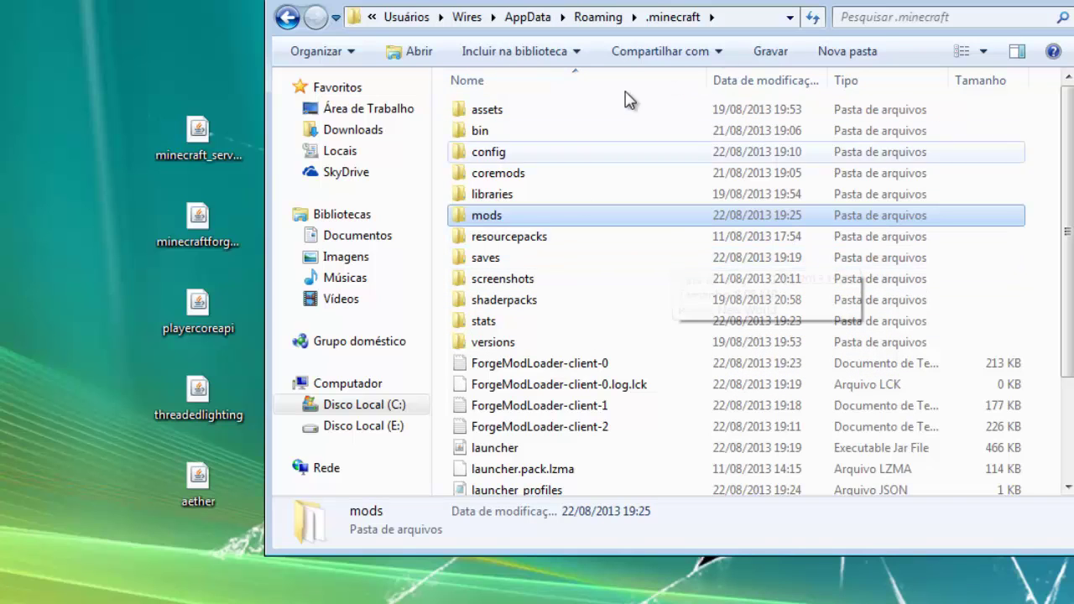
{"action": "left_click", "coordinate": [848, 58]}
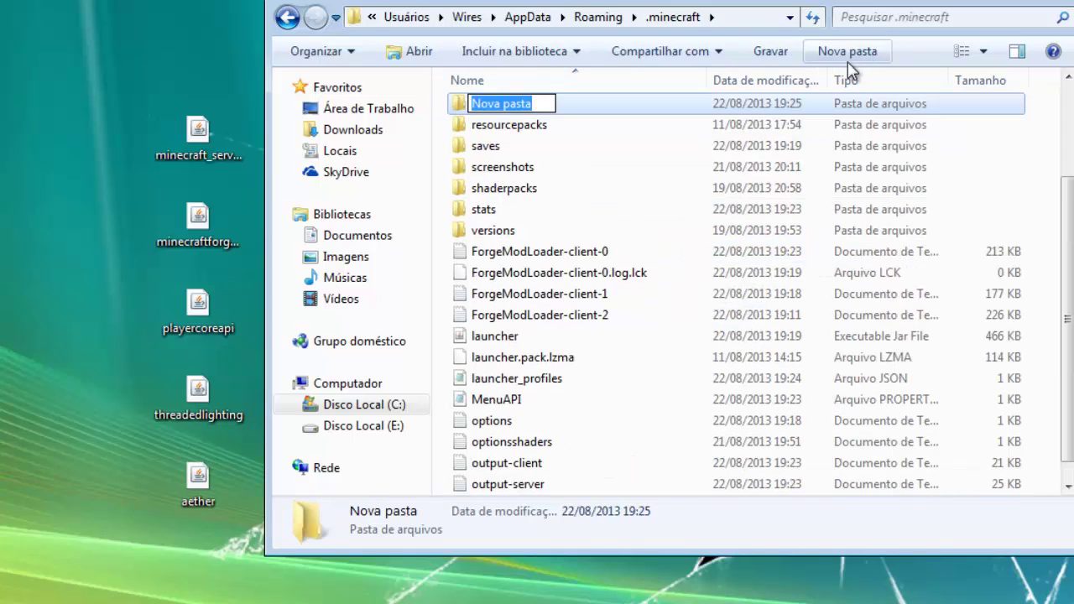
{"action": "type", "text": "server"}
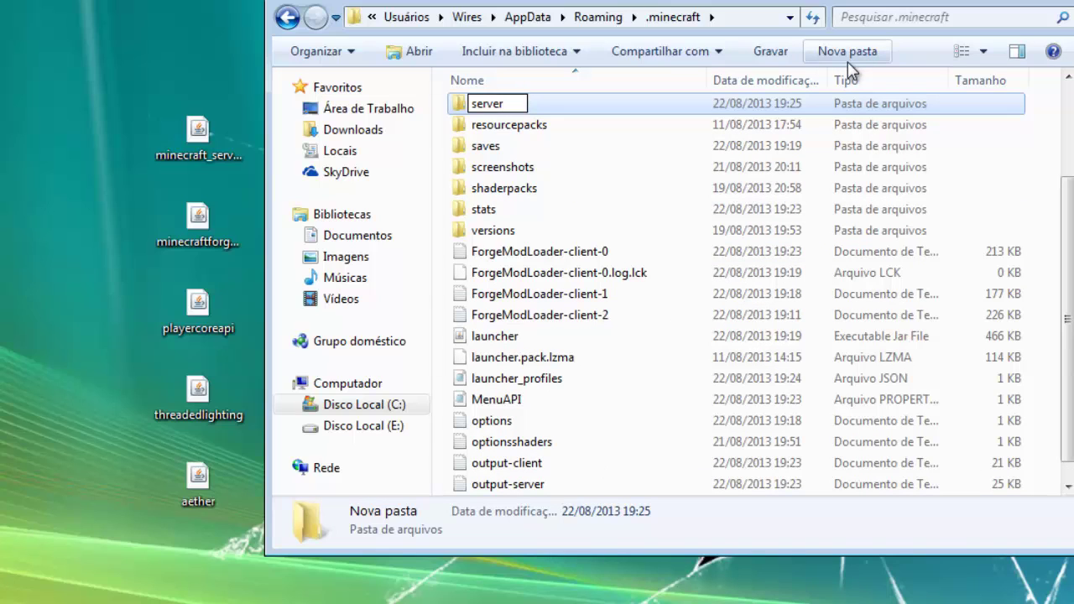
{"action": "key", "text": "Return"}
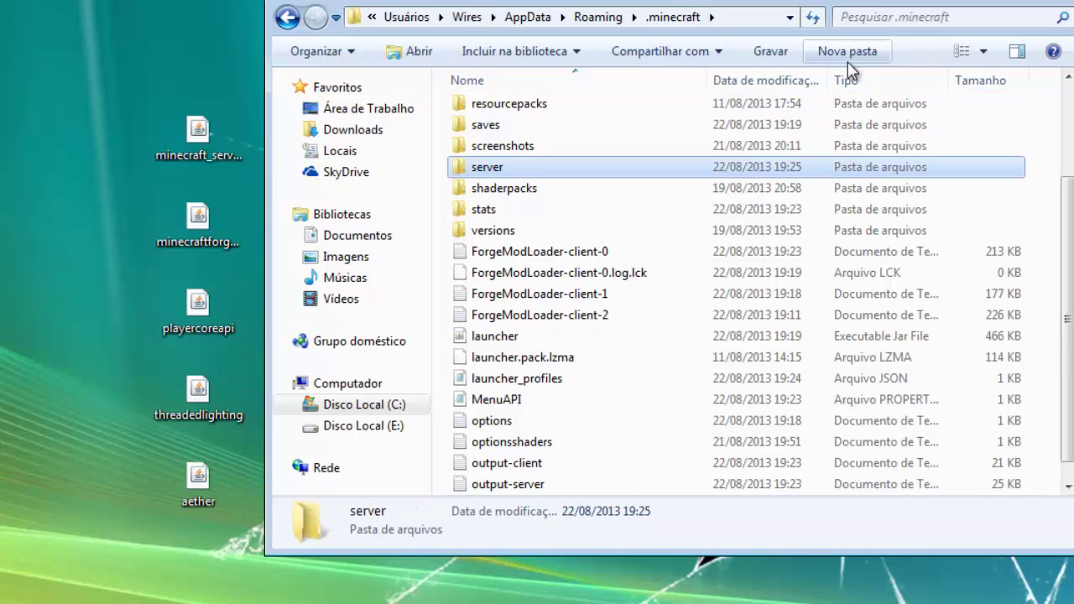
- Copy the minecraft_server.1.6.2 file from the desktop into the new server folder
{"action": "double_click", "coordinate": [495, 168]}
{"action": "left_click", "coordinate": [224, 227]}
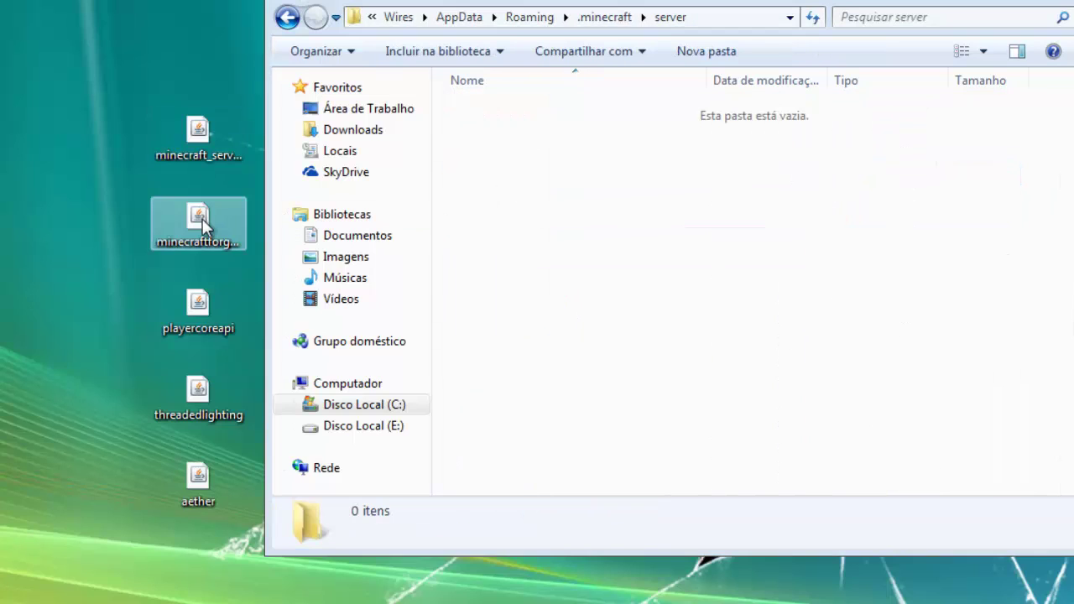
{"action": "left_click", "coordinate": [204, 139]}
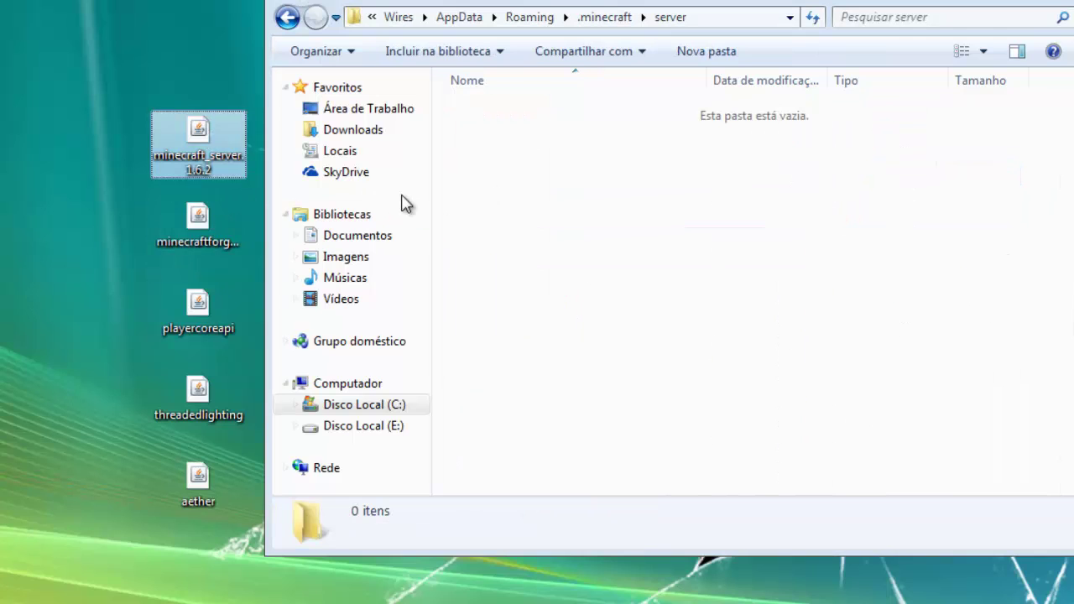
{"action": "left_click", "coordinate": [561, 205]}
{"action": "key", "text": "ctrl+v"}
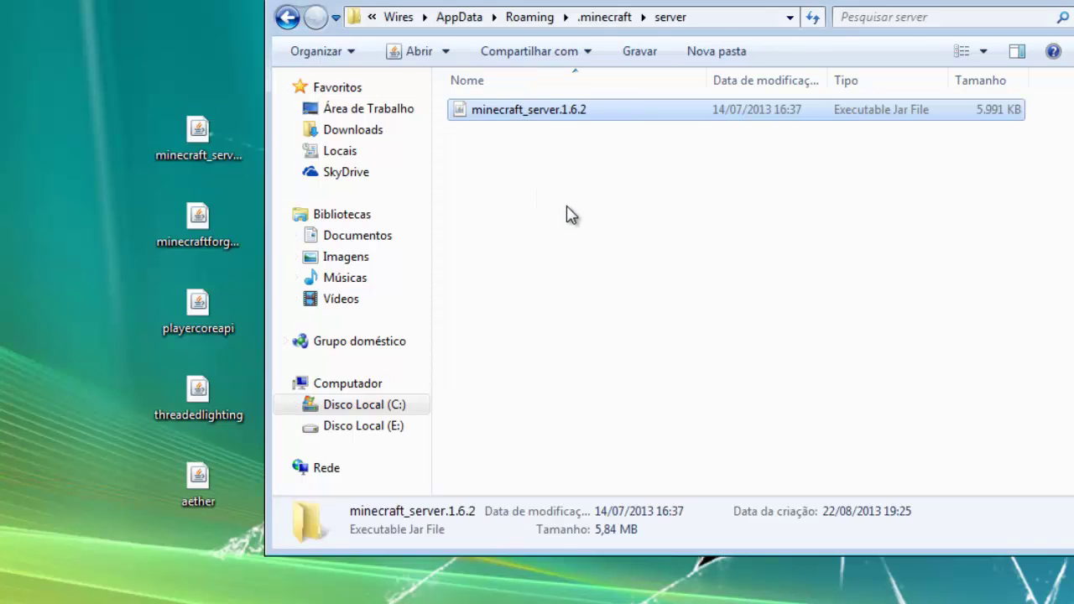
- Run the minecraftforge installer from the desktop and install the Forge server into the .minecraft\server folder
{"action": "left_click", "coordinate": [201, 243]}
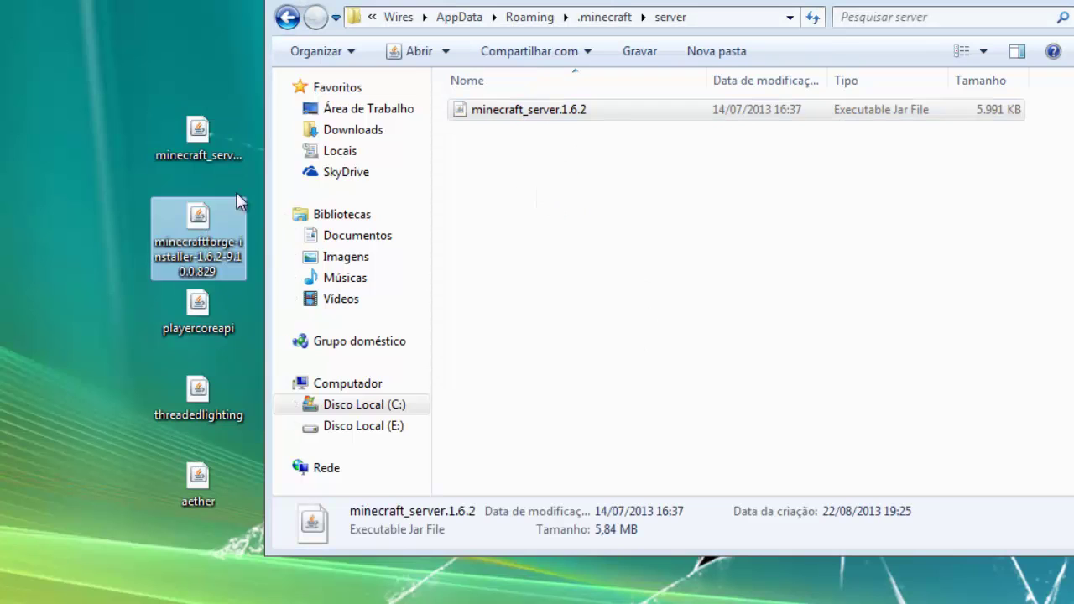
{"action": "double_click", "coordinate": [199, 216]}
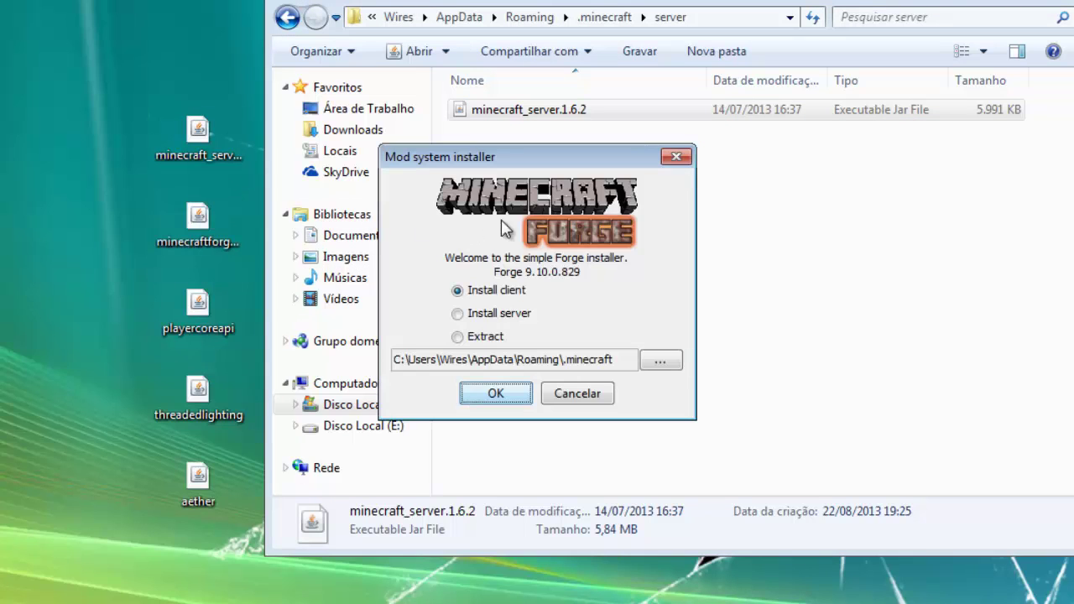
{"action": "left_click", "coordinate": [457, 315]}
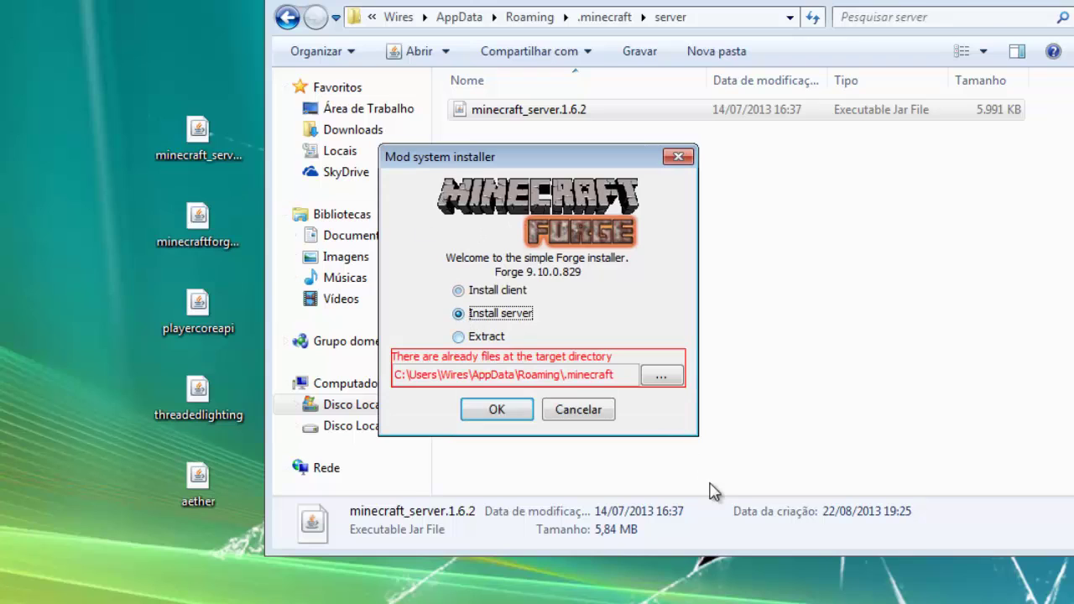
{"action": "left_click", "coordinate": [676, 379]}
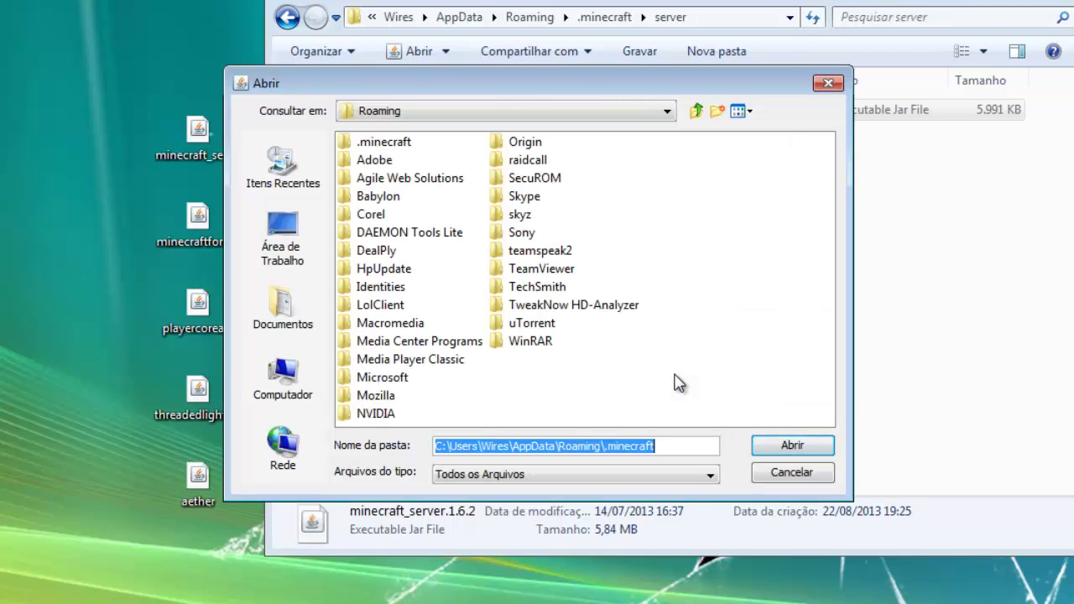
{"action": "double_click", "coordinate": [347, 145]}
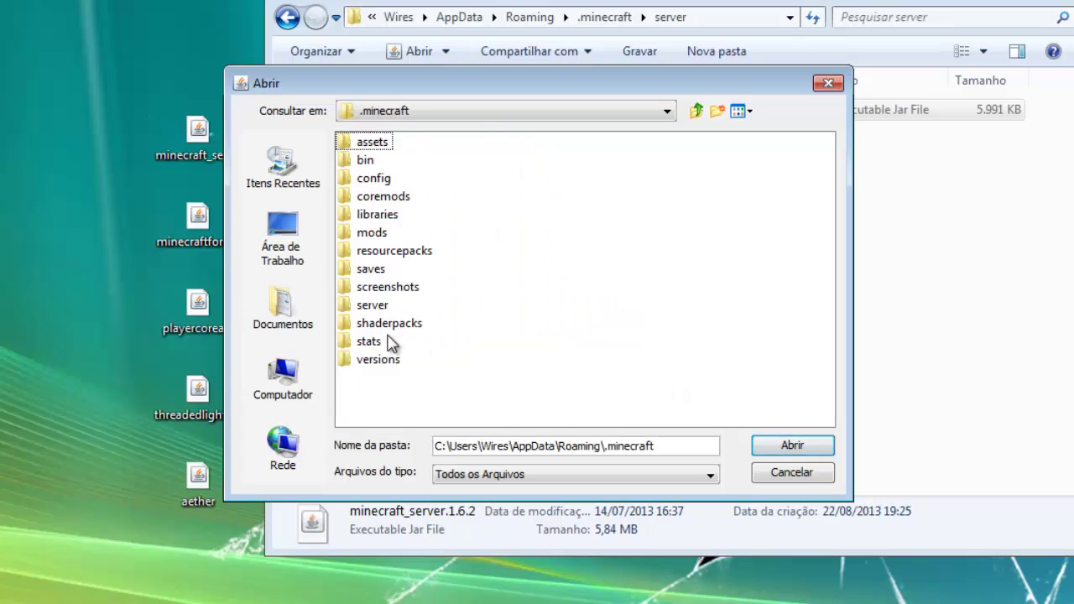
{"action": "left_click", "coordinate": [375, 306]}
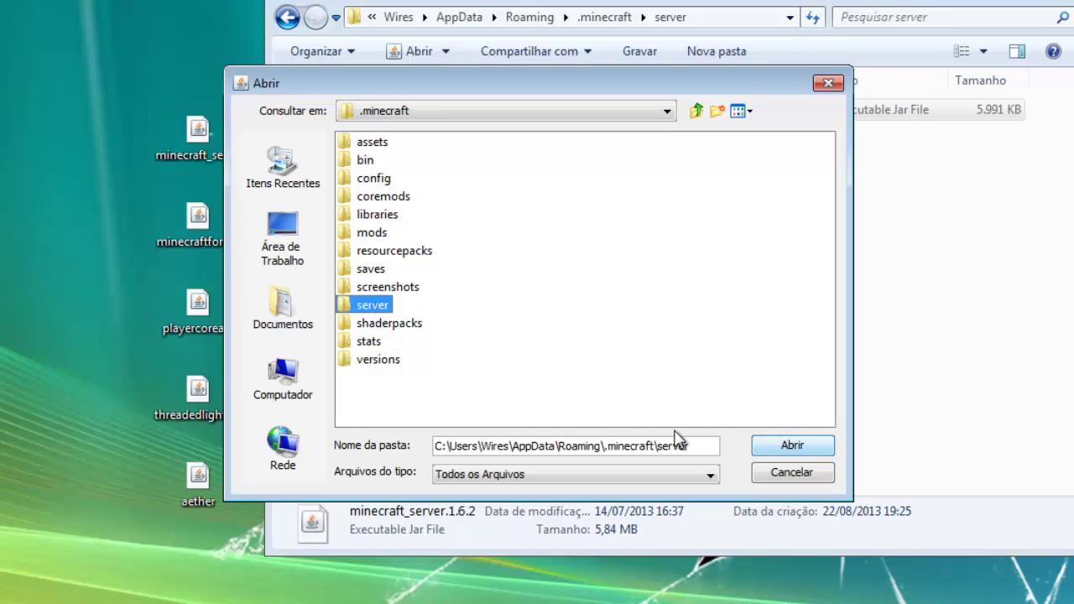
{"action": "left_click", "coordinate": [792, 446]}
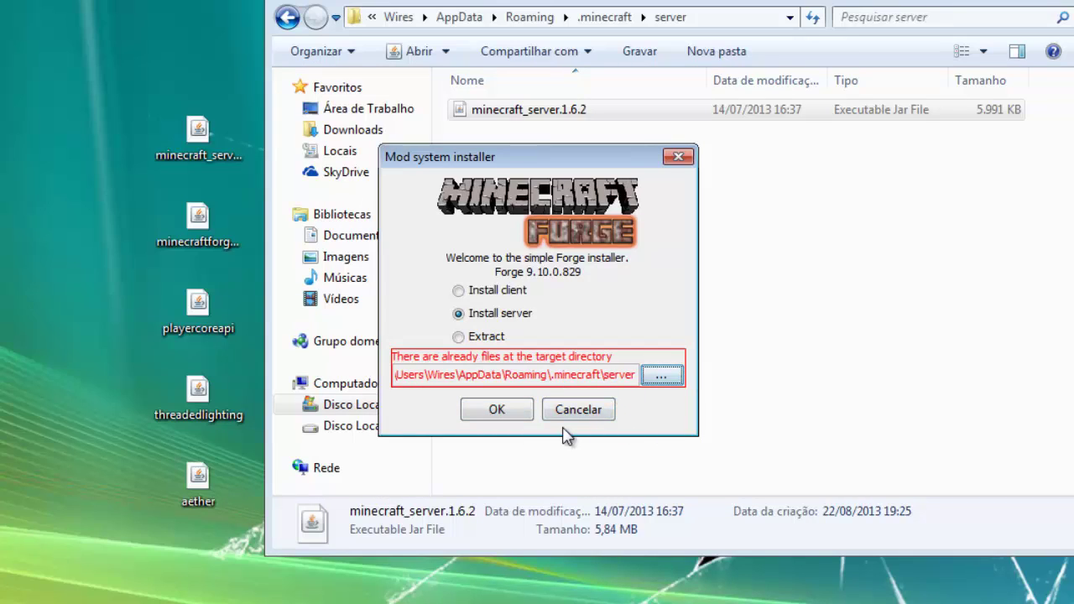
{"action": "left_click", "coordinate": [506, 411]}
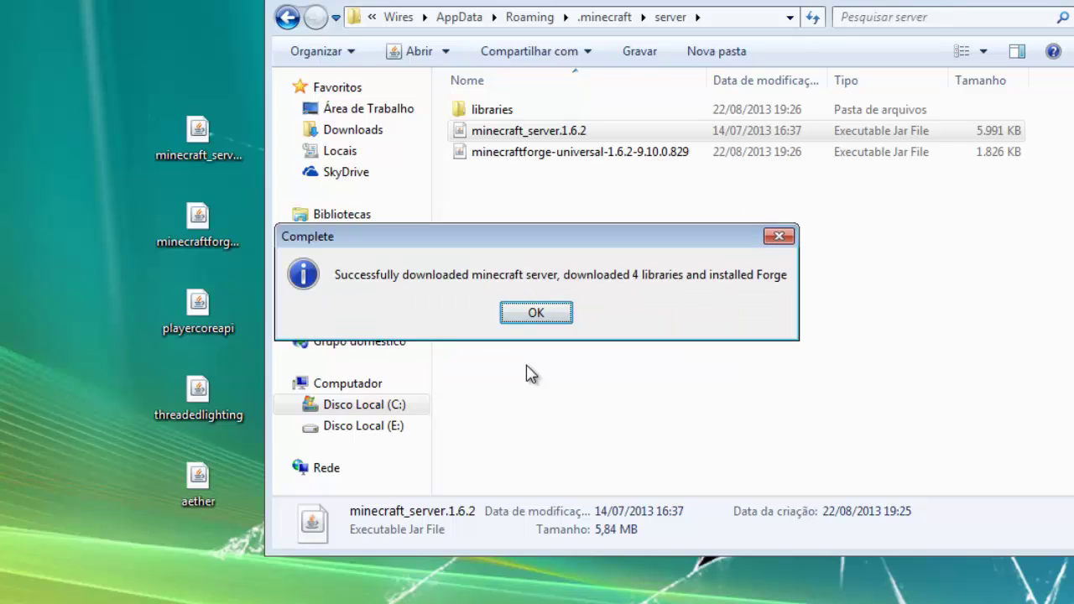
{"action": "left_click", "coordinate": [546, 319]}
- Run minecraftforge-universal-1.6.2-9.10.0.829 to generate the server files, then close the server once loading is done
{"action": "left_click", "coordinate": [529, 152]}
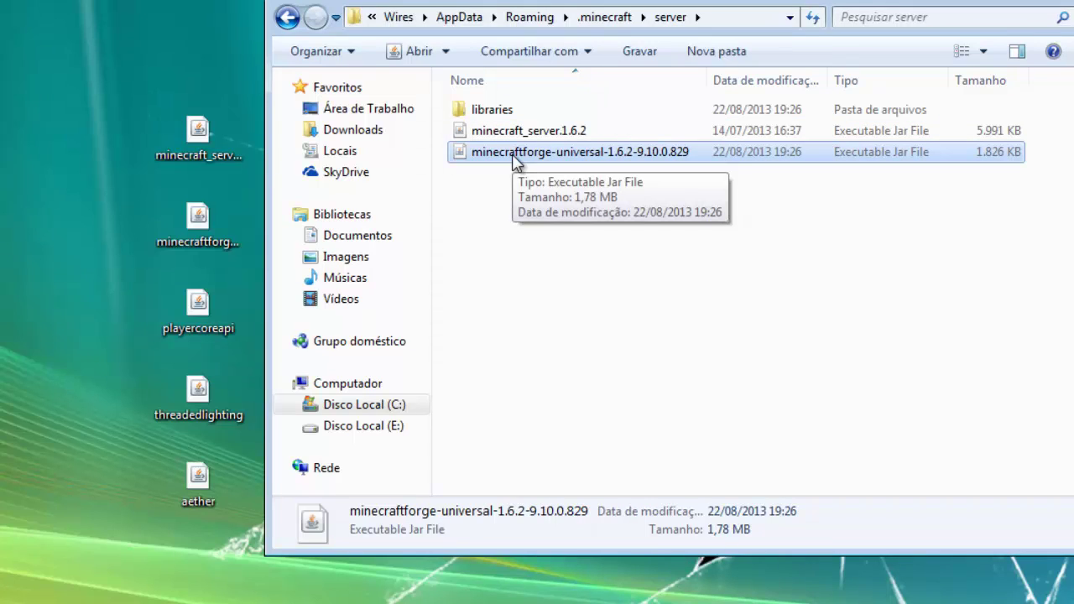
{"action": "double_click", "coordinate": [516, 152]}
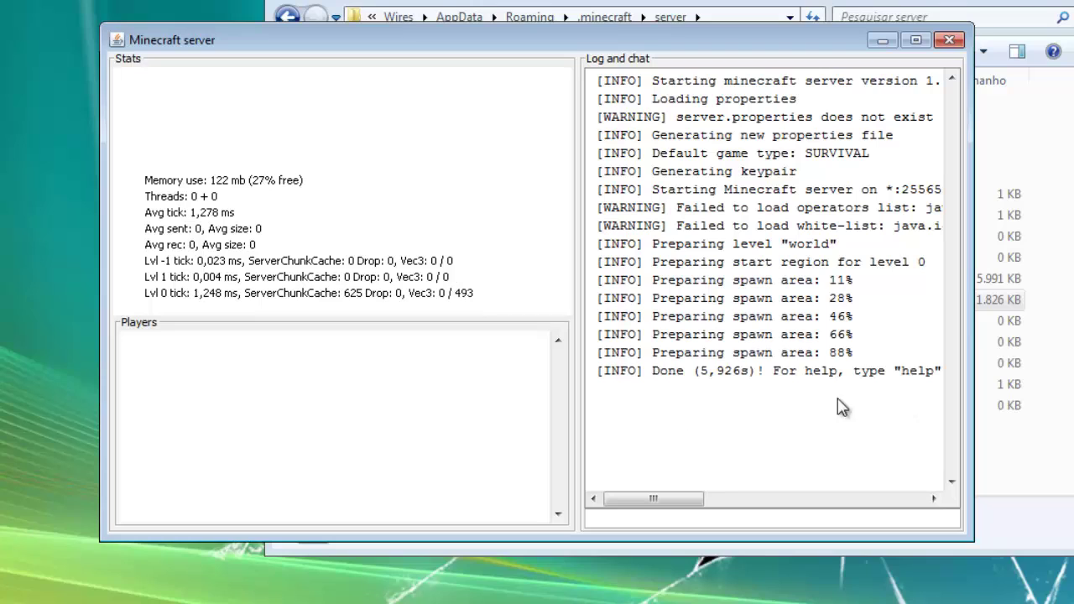
{"action": "left_click_drag", "start_coordinate": [653, 371], "coordinate": [760, 378]}
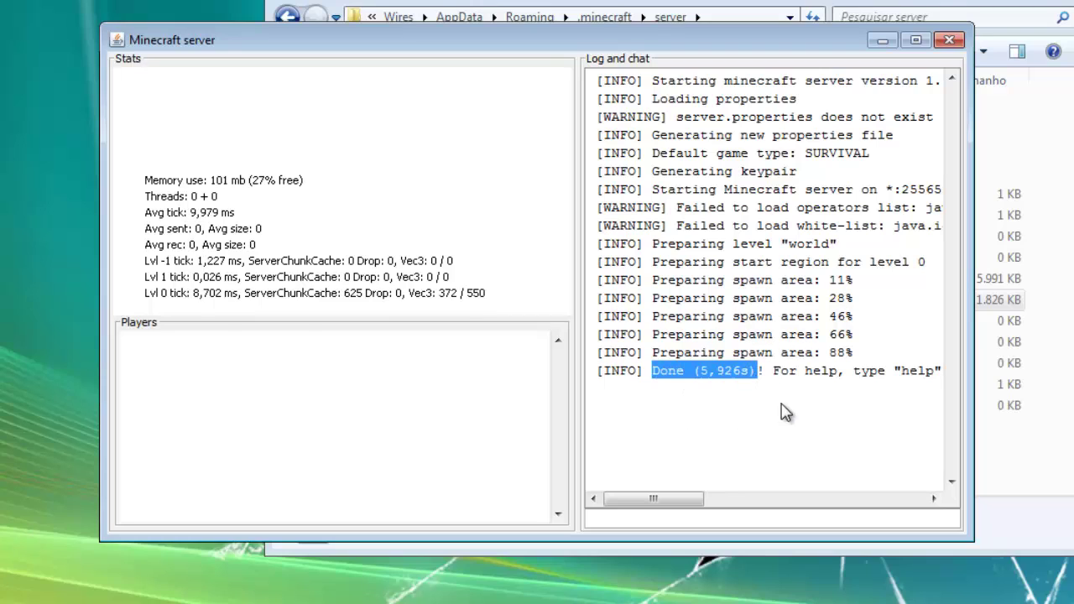
{"action": "left_click", "coordinate": [951, 42]}
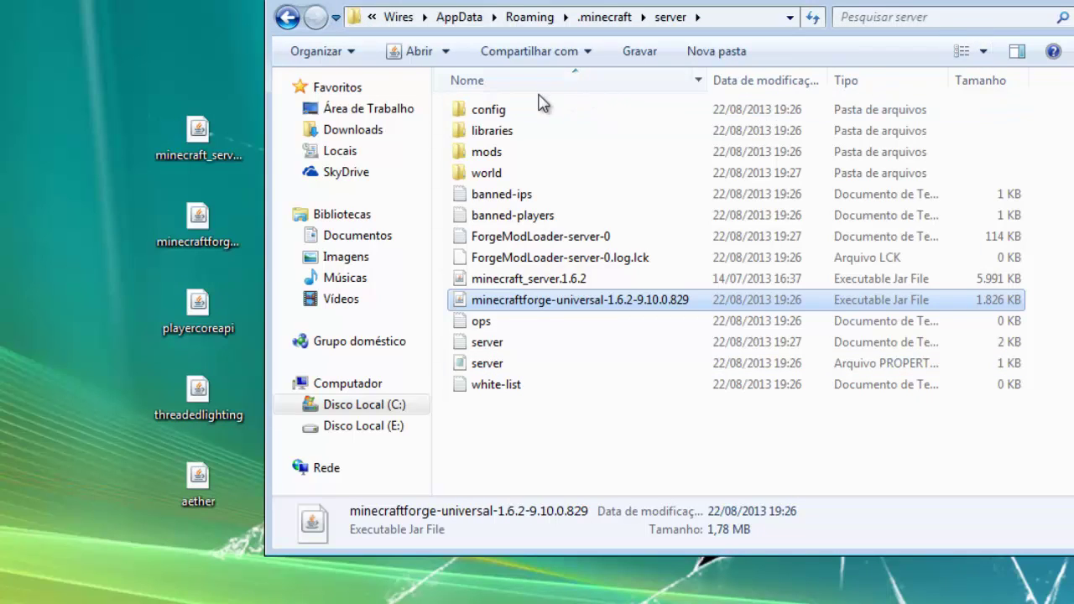
- Open the server PROPERTIES file and set server-ip to 25.7.47.178
{"action": "left_click", "coordinate": [502, 364]}
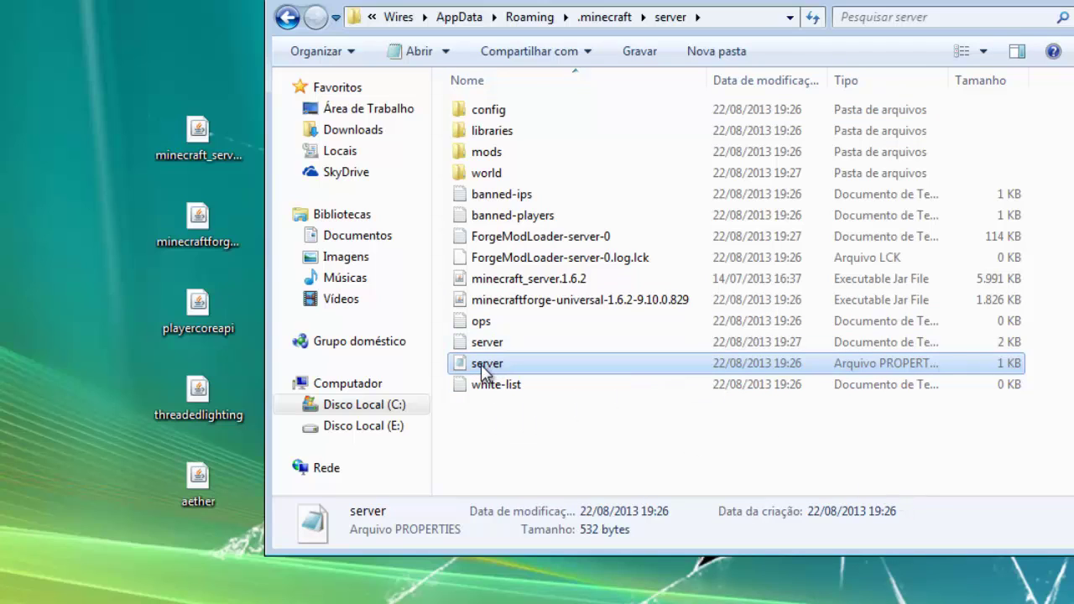
{"action": "left_click", "coordinate": [484, 344]}
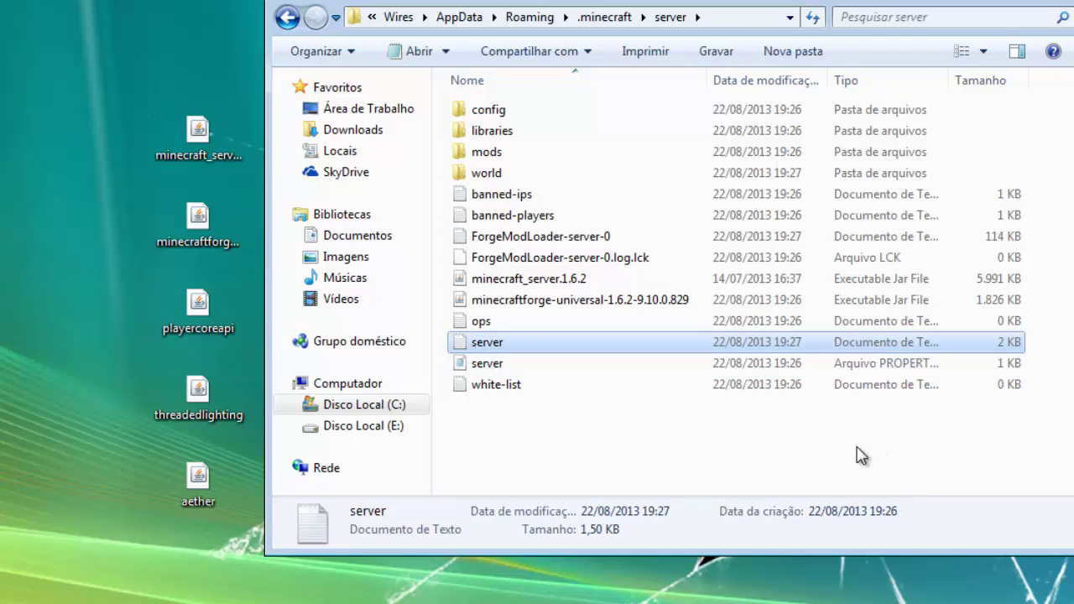
{"action": "left_click", "coordinate": [459, 369]}
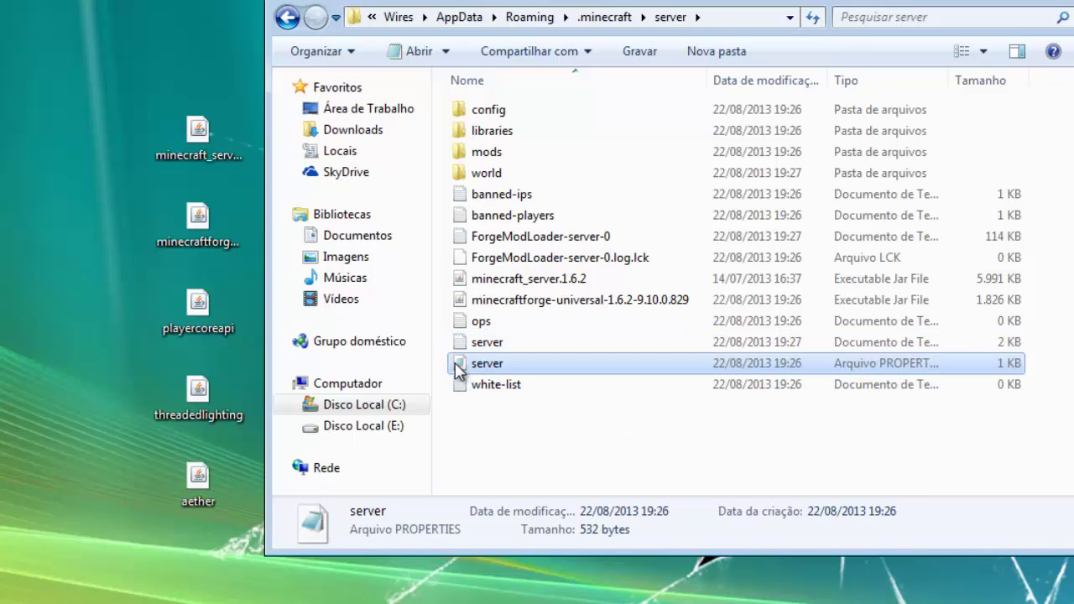
{"action": "double_click", "coordinate": [502, 366]}
{"action": "mouse_move", "coordinate": [380, 236]}
{"action": "left_mouse_down"}
{"action": "mouse_move", "coordinate": [316, 238]}
{"action": "mouse_move", "coordinate": [388, 238]}
{"action": "left_mouse_up"}
{"action": "type", "text": "25.7.47.178"}
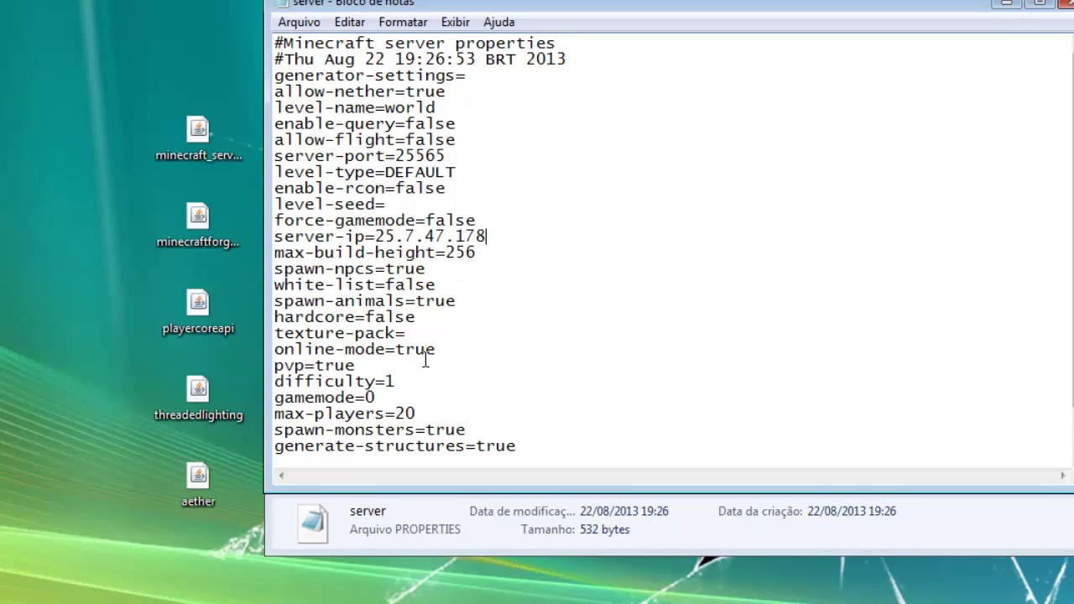
- Set online-mode to false and gamemode to 1 in the server properties, then save and close the file
{"action": "left_click_drag", "start_coordinate": [448, 348], "coordinate": [399, 353]}
{"action": "type", "text": "fa"}
{"action": "left_click_drag", "start_coordinate": [370, 398], "coordinate": [365, 397]}
{"action": "type", "text": "1"}
{"action": "left_click", "coordinate": [1064, 5]}
- Copy the playercoreapi, threadedlighting and aether files from the desktop into the server's mods folder
{"action": "left_click", "coordinate": [472, 304]}
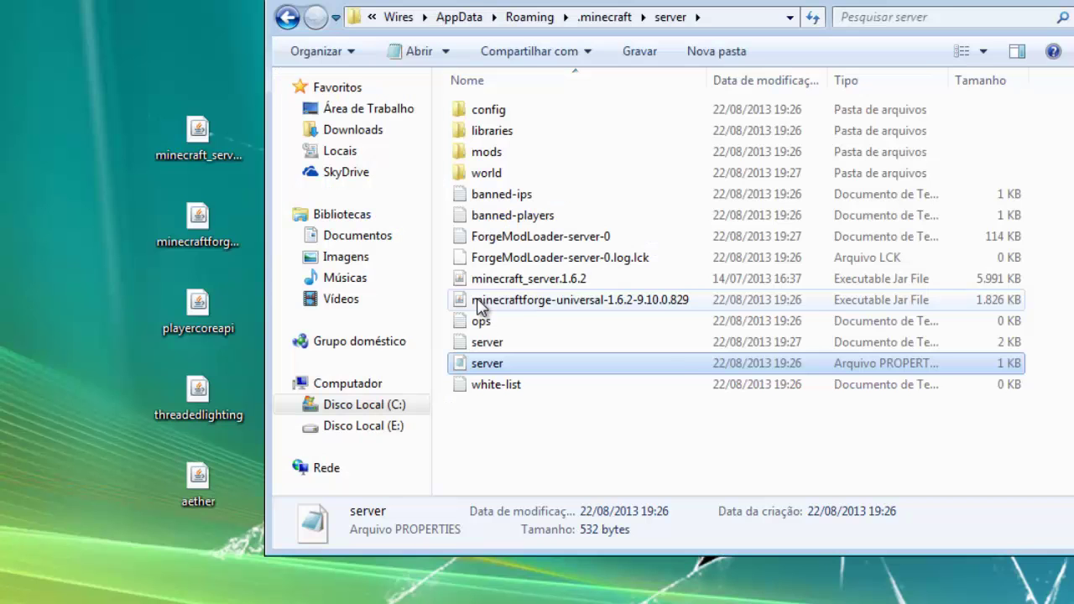
{"action": "left_click", "coordinate": [487, 153]}
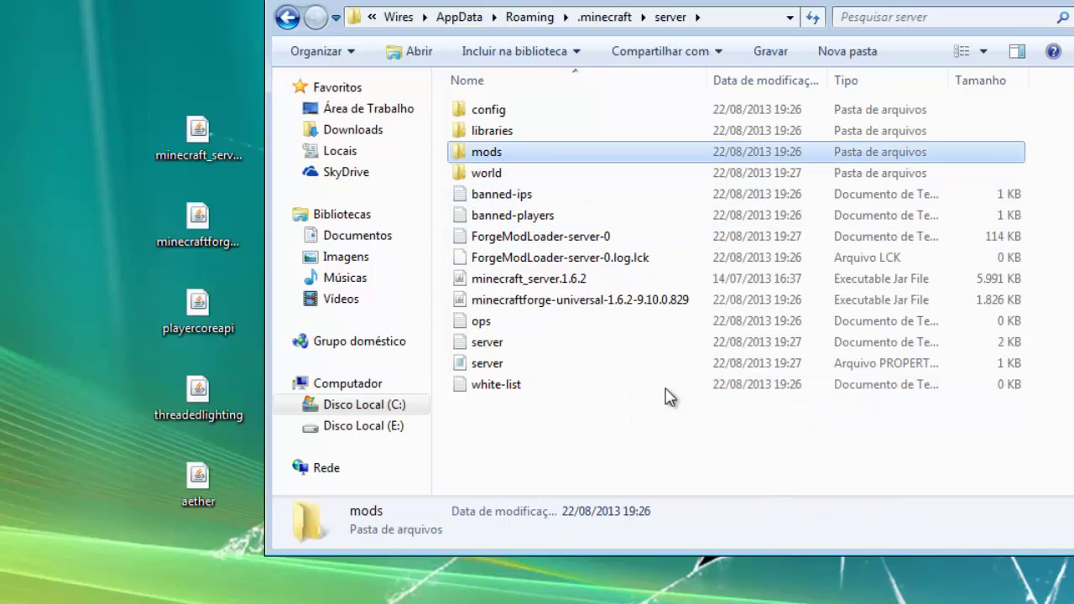
{"action": "double_click", "coordinate": [499, 154]}
{"action": "left_click_drag", "start_coordinate": [105, 285], "coordinate": [235, 517]}
{"action": "left_click_drag", "start_coordinate": [223, 326], "coordinate": [241, 412]}
{"action": "left_click_drag", "start_coordinate": [223, 516], "coordinate": [666, 324]}
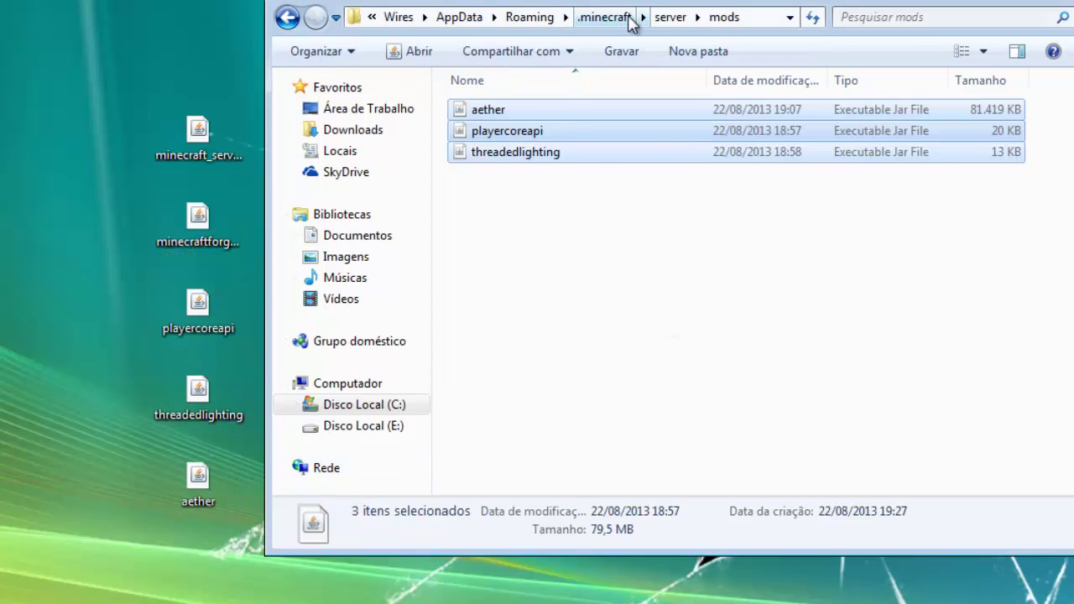
- Return to the server folder, start the Forge server again and check its startup log and IP address
{"action": "left_click", "coordinate": [666, 17]}
{"action": "double_click", "coordinate": [496, 308]}
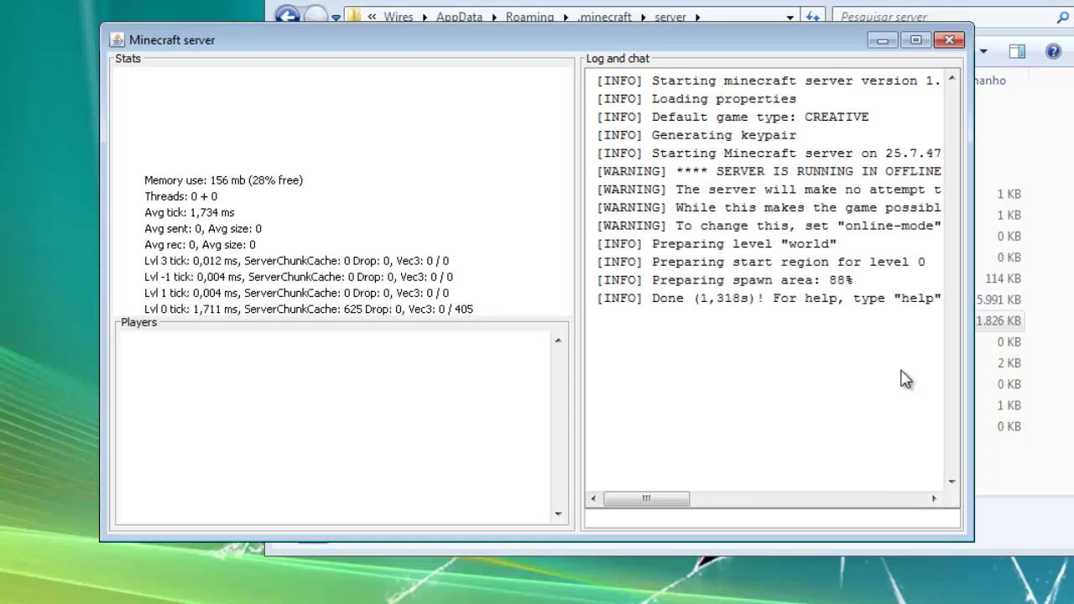
{"action": "left_click_drag", "start_coordinate": [660, 303], "coordinate": [758, 306]}
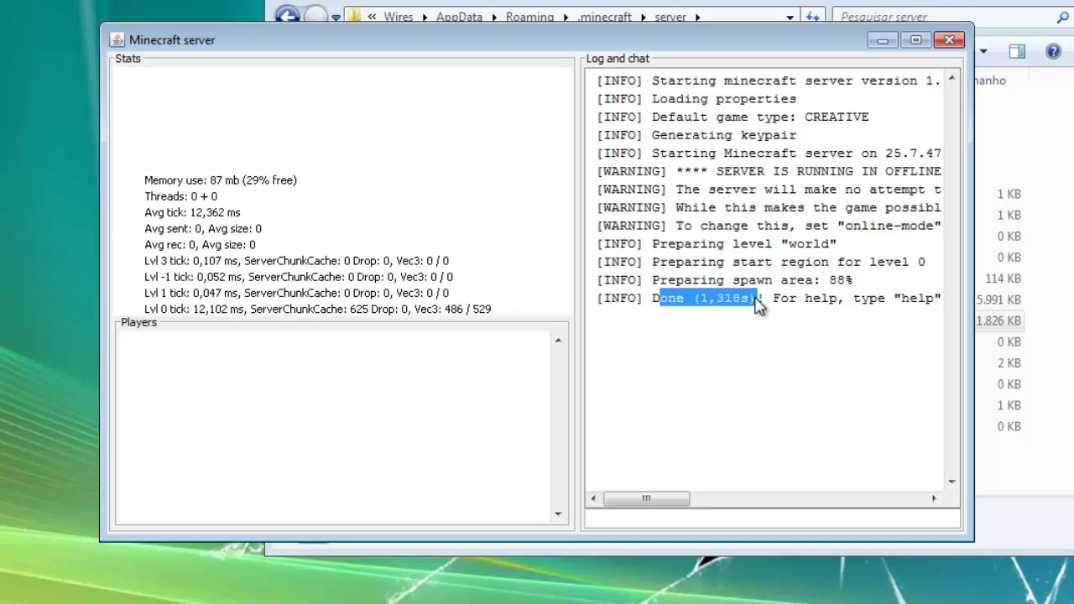
{"action": "left_click_drag", "start_coordinate": [659, 500], "coordinate": [676, 499]}
{"action": "left_click_drag", "start_coordinate": [819, 153], "coordinate": [907, 167]}
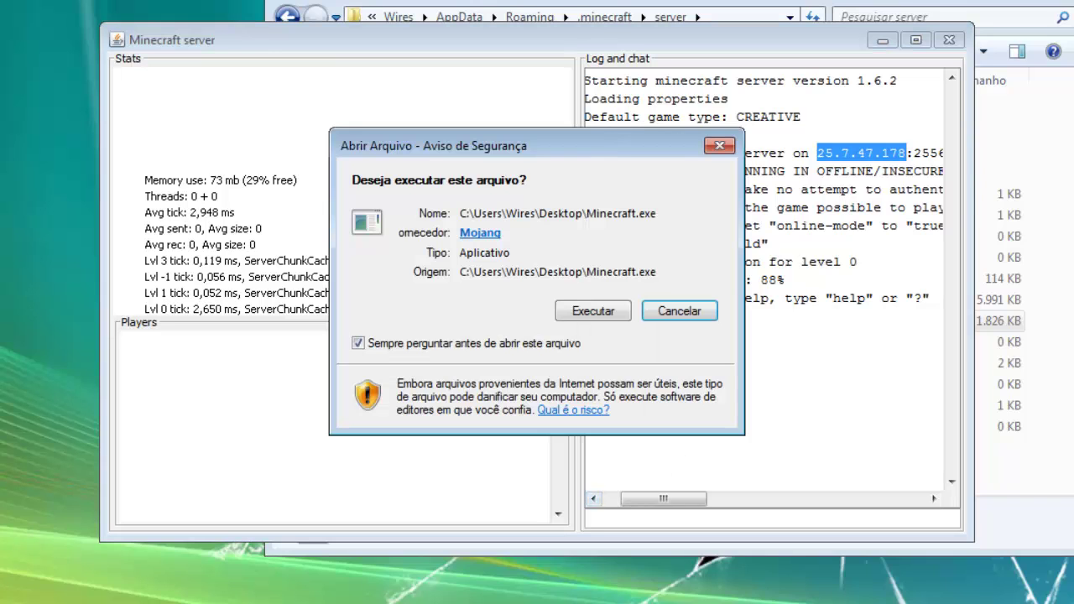
- Run Minecraft.exe from the desktop and select the player's own profile in the launcher
{"action": "left_click", "coordinate": [613, 316]}
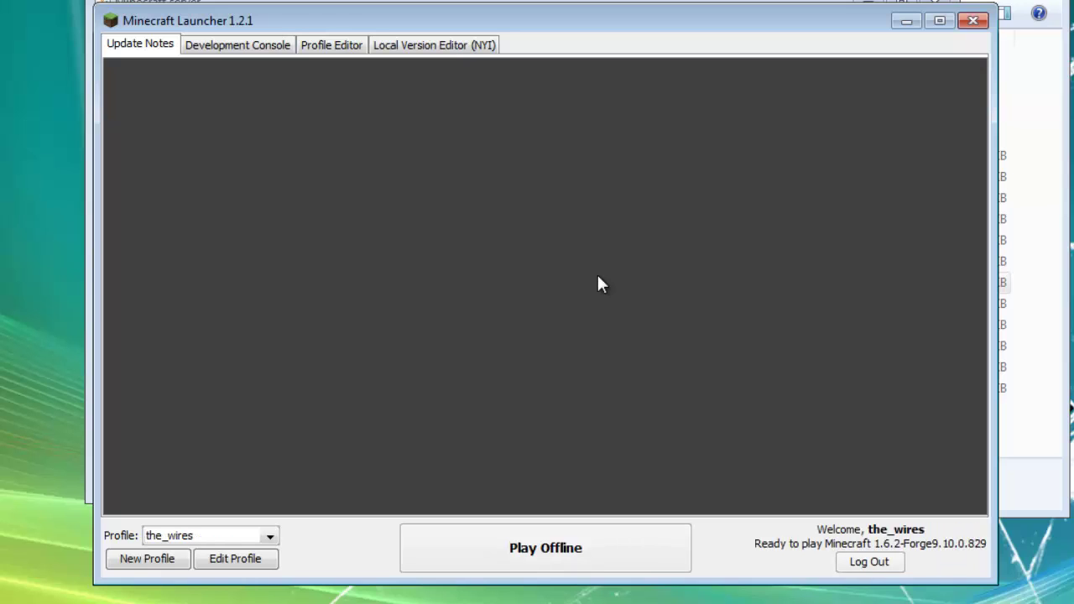
{"action": "left_click", "coordinate": [270, 535]}
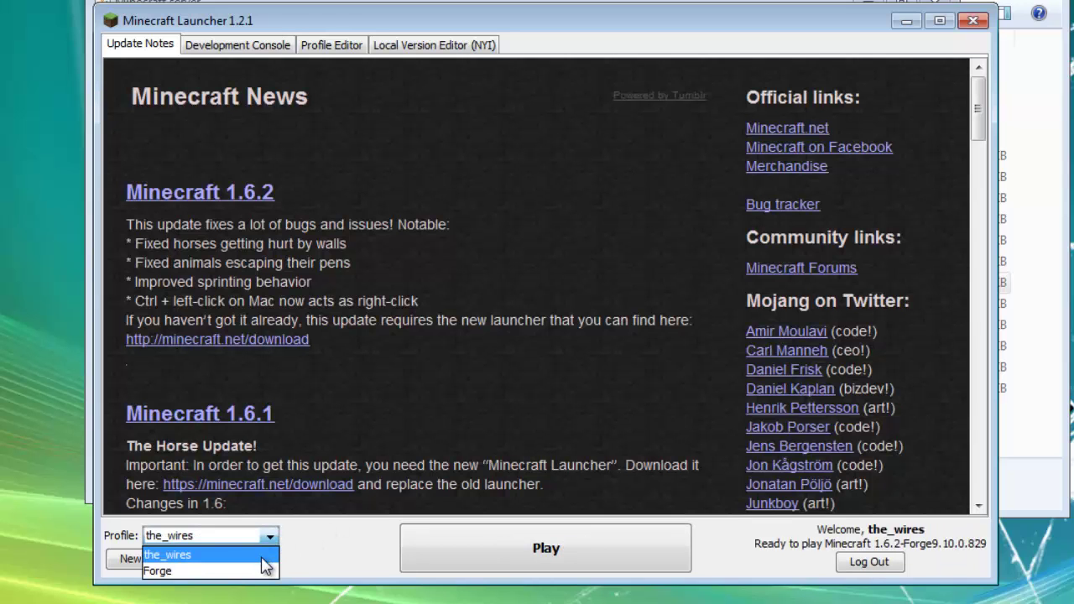
{"action": "left_click", "coordinate": [263, 557]}
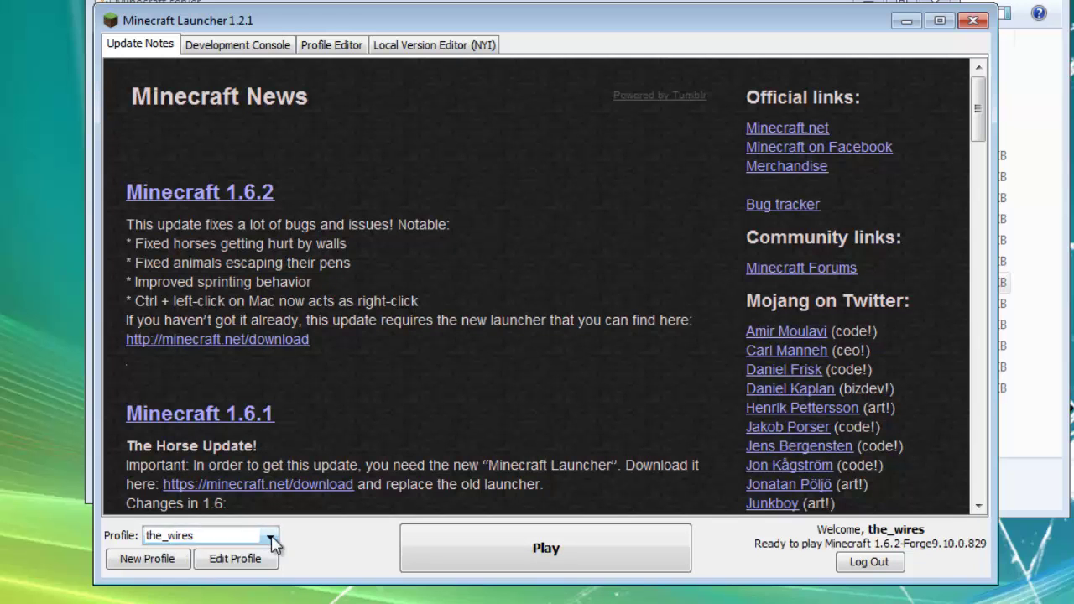
- Set the selected profile's game version to release 1.6.2 and save the profile
{"action": "left_click", "coordinate": [245, 559]}
{"action": "left_click", "coordinate": [598, 376]}
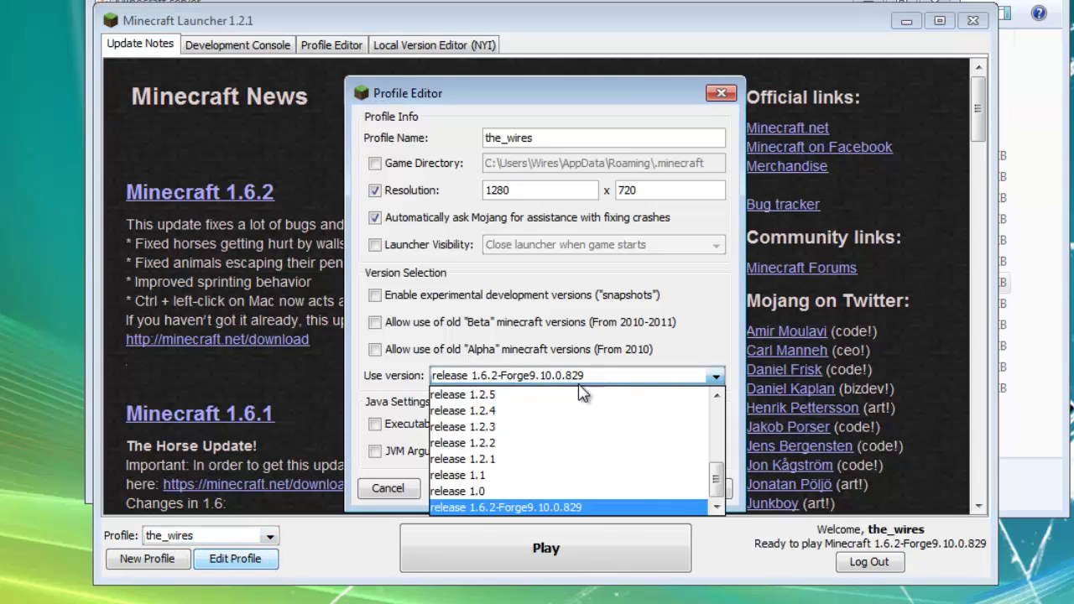
{"action": "scroll", "coordinate": [554, 432], "scroll_direction": "up", "scroll_amount": 5}
{"action": "left_click", "coordinate": [562, 418]}
{"action": "left_click", "coordinate": [683, 492]}
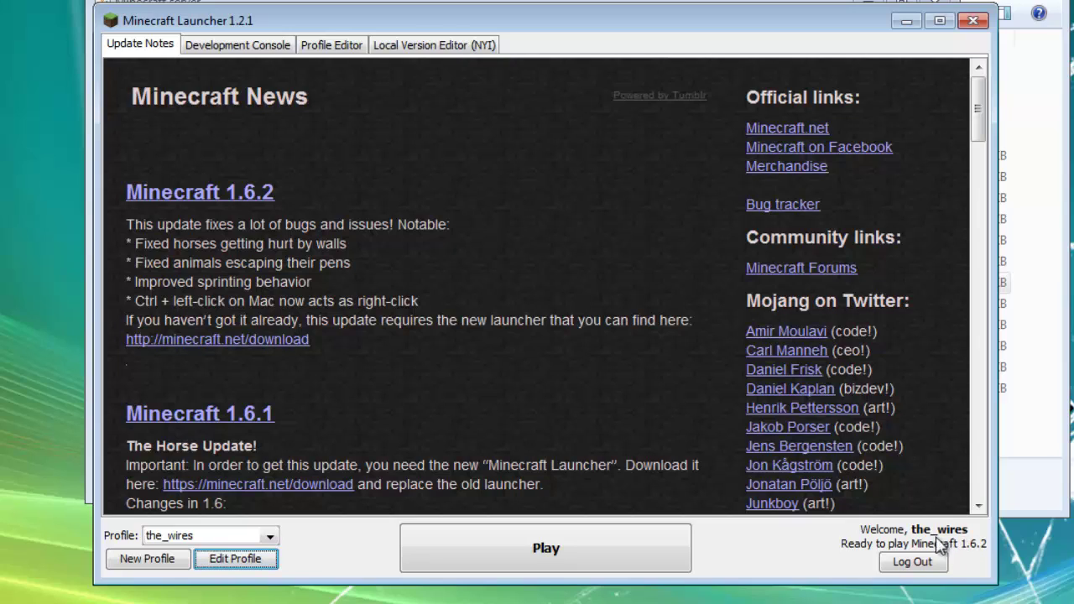
- Set the profile's game version to release 1.6.2-Forge9.10.0.829, save the profile and start the game
{"action": "left_click", "coordinate": [261, 558]}
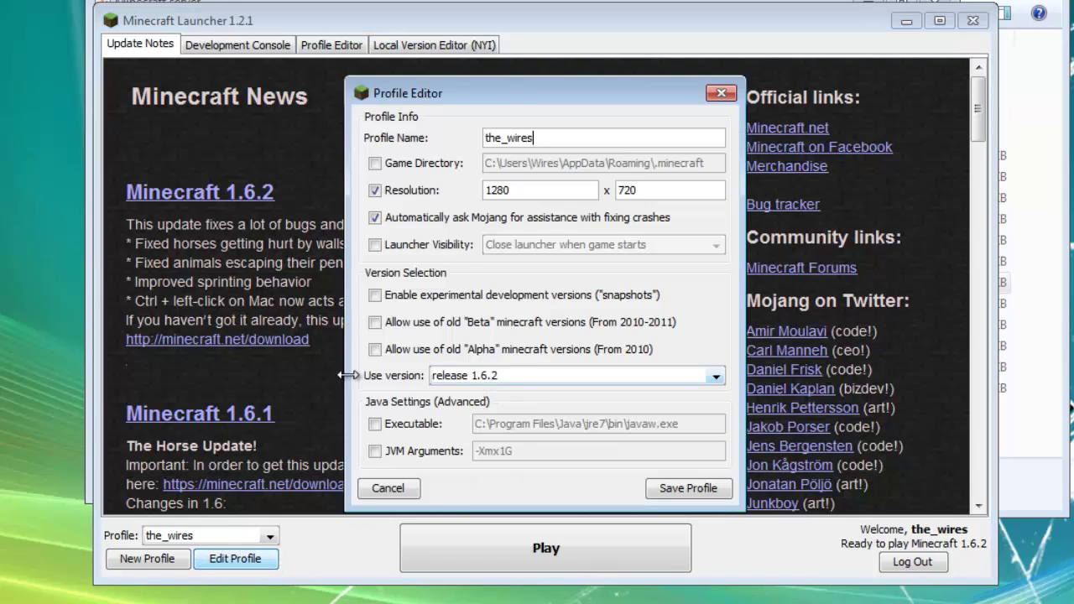
{"action": "left_click", "coordinate": [496, 376]}
{"action": "scroll", "coordinate": [579, 445], "scroll_direction": "down", "scroll_amount": 2}
{"action": "scroll", "coordinate": [584, 445], "scroll_direction": "down", "scroll_amount": 2}
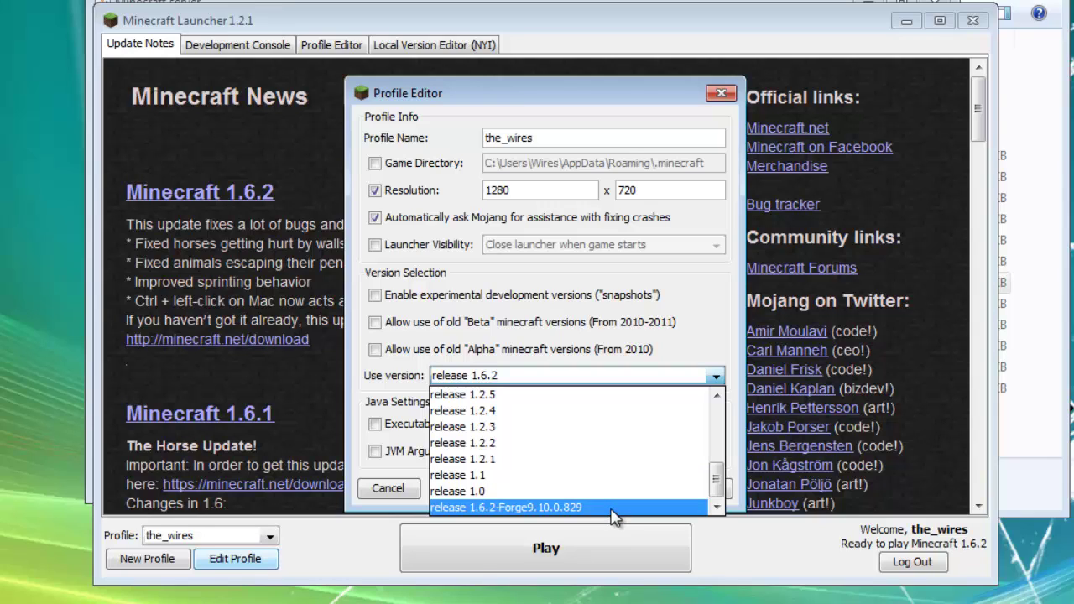
{"action": "left_click", "coordinate": [614, 508]}
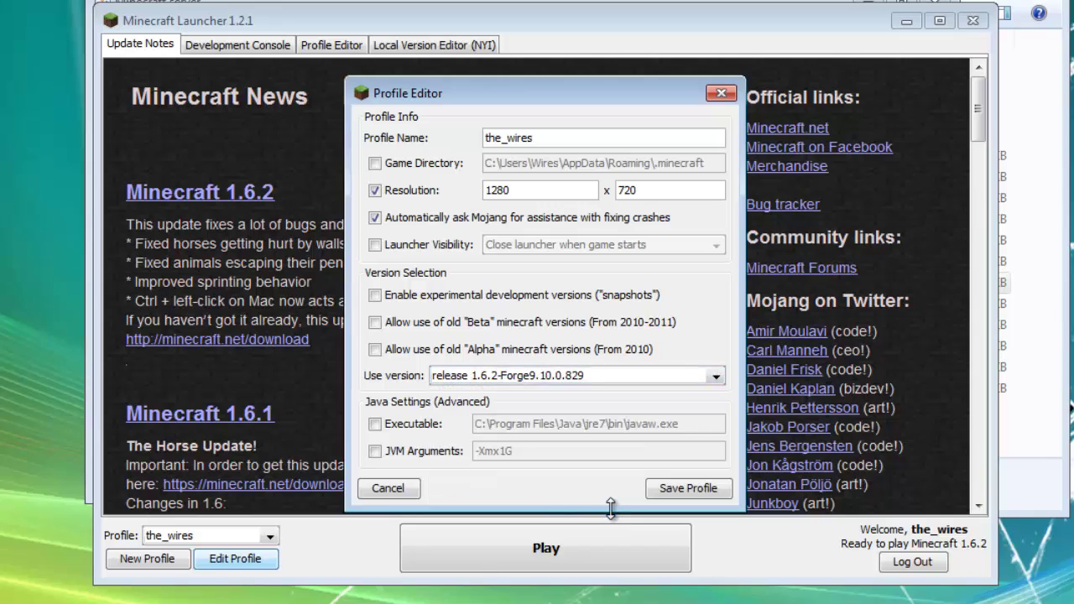
{"action": "left_click", "coordinate": [679, 488]}
{"action": "left_click", "coordinate": [596, 555]}
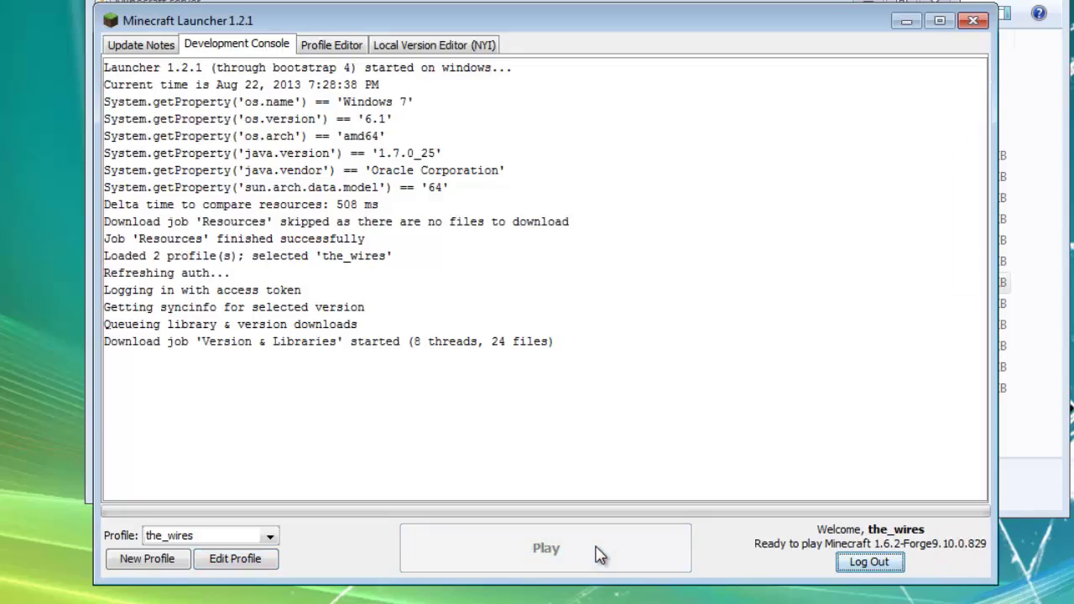